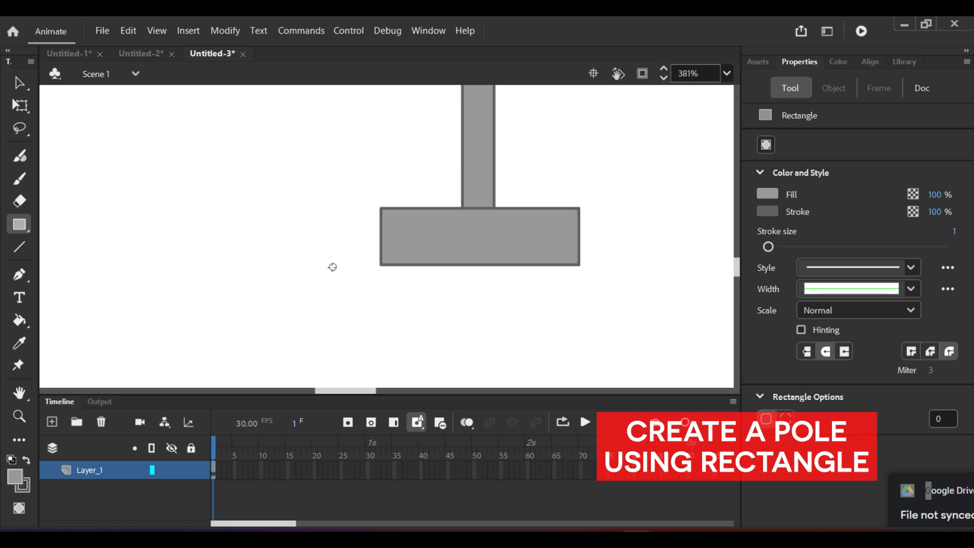
Step: Draw a wider grey rectangle directly beneath the pole's existing base block as a second, lower base tier
drag(331, 265, 633, 332)
scroll(540, 294, down, 10)
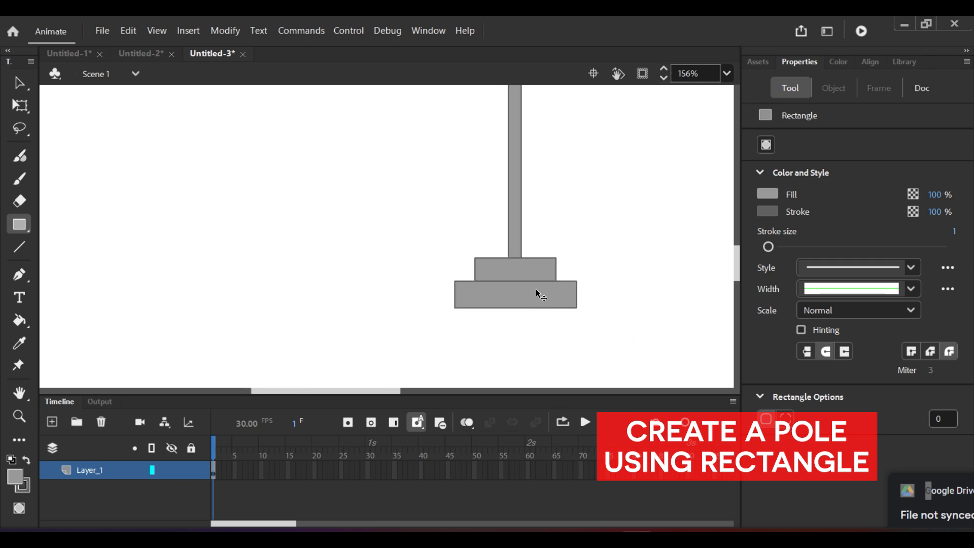
scroll(583, 150, up, 1)
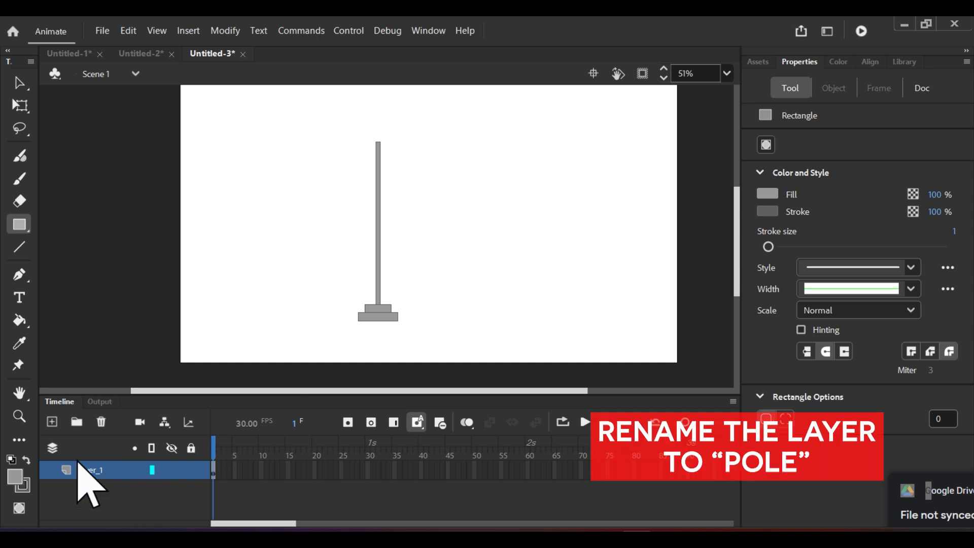
Step: Rename the layer containing the pole drawing as "pole"
double_click(86, 471)
text(p)
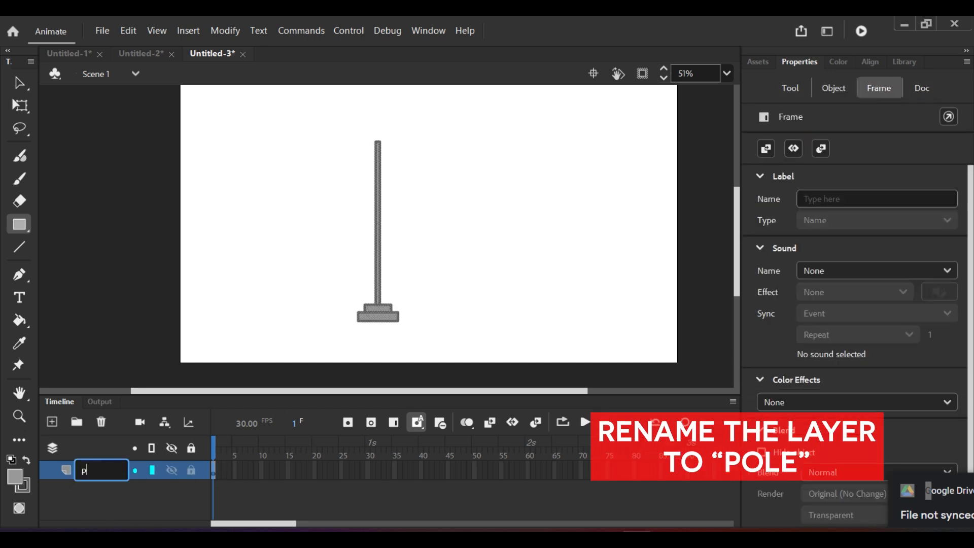
text(ole)
key(Return)
Step: Add a new layer above the pole layer and name it "flag"
click(52, 421)
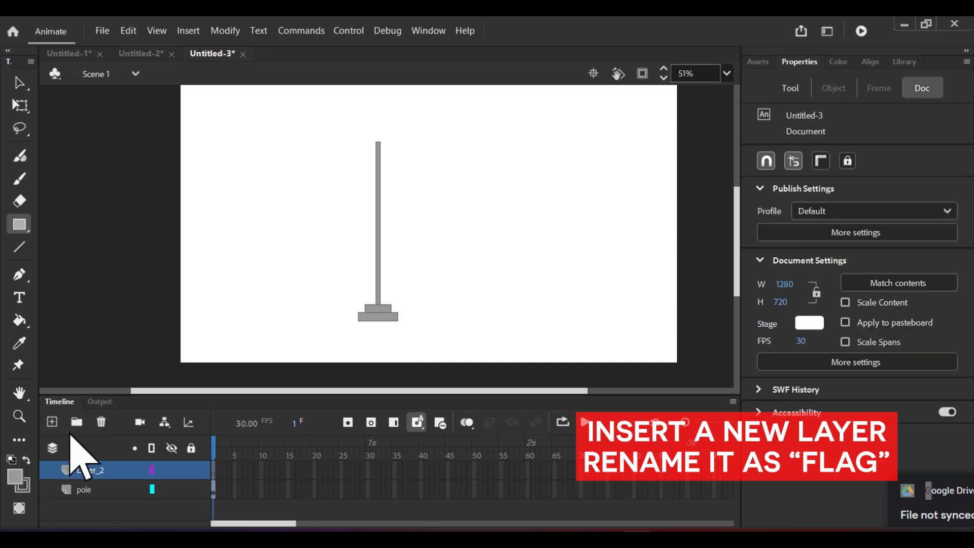
double_click(90, 471)
text(flag)
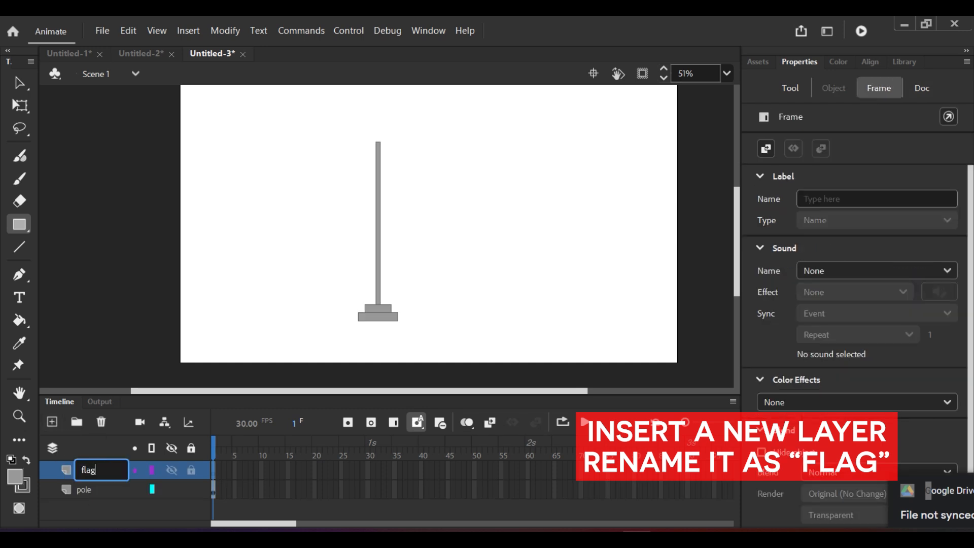
key(Return)
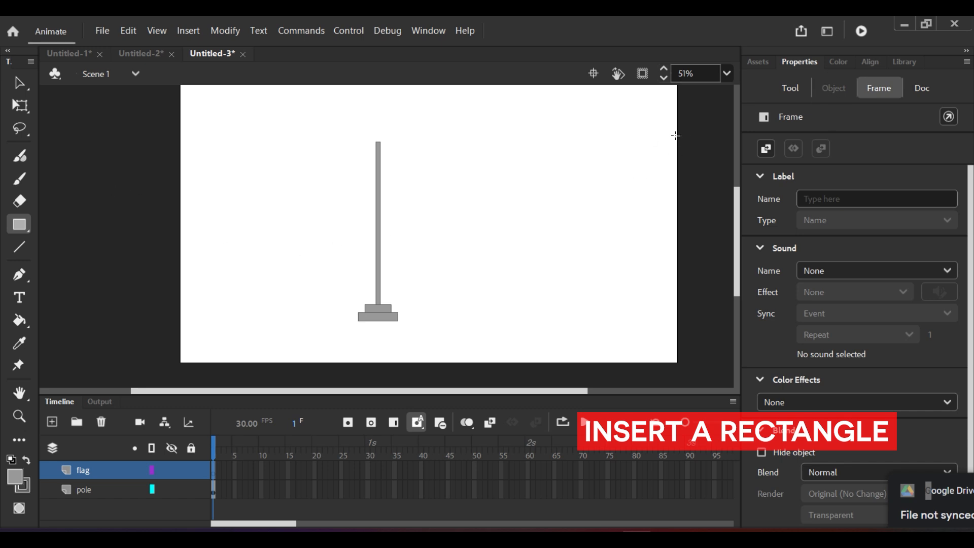
Step: Set the fill colour to pink F327C5 and draw the flag rectangle just right of the pole's upper end
scroll(888, 193, down, 1)
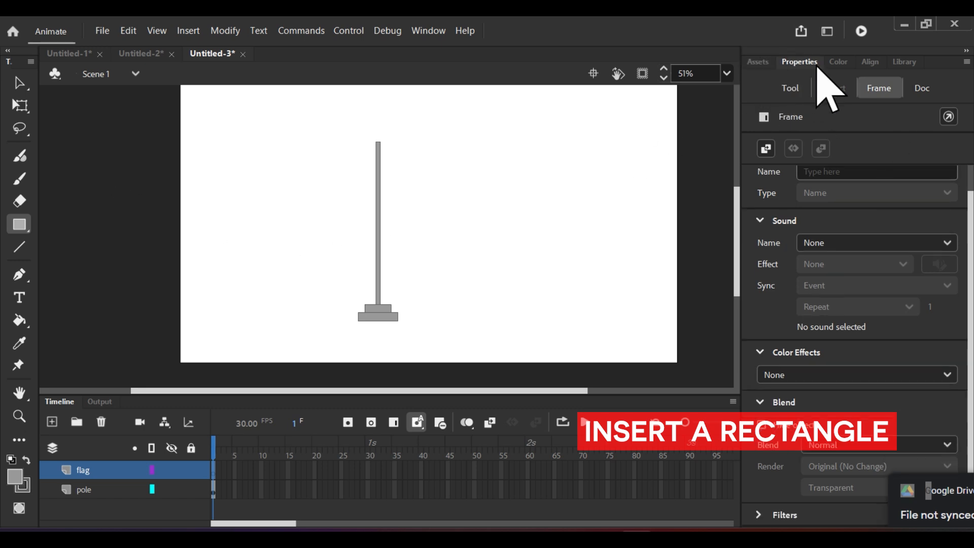
click(838, 61)
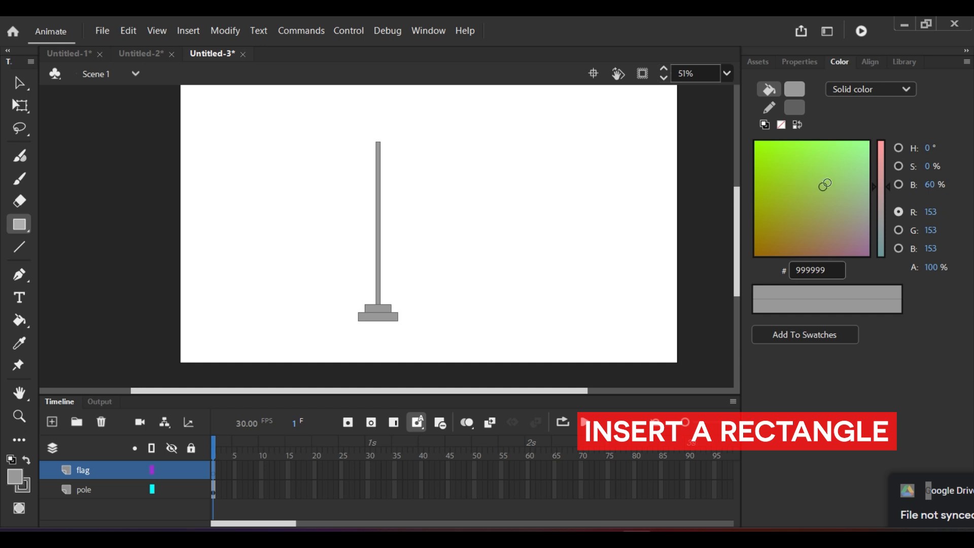
mouse_move(826, 184)
mouse_down()
mouse_move(766, 223)
mouse_move(827, 227)
mouse_up()
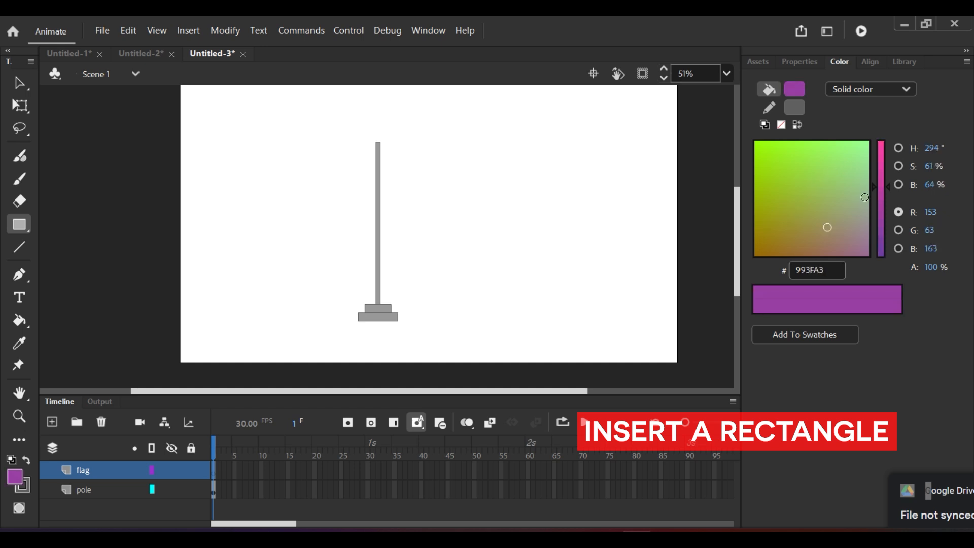
drag(886, 187, 865, 149)
drag(388, 142, 516, 211)
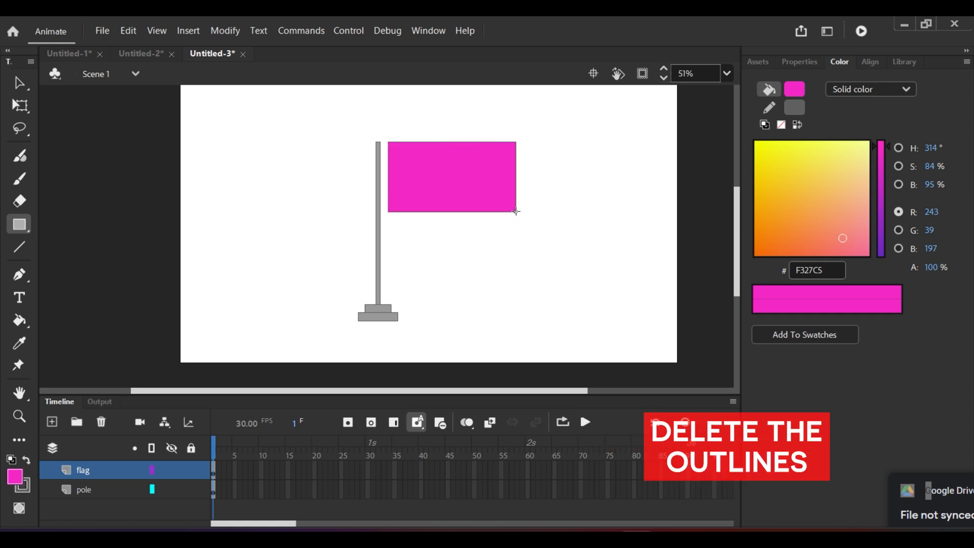
Step: Delete the outlines on all four sides of the pink flag rectangle, keeping only its fill
scroll(510, 153, up, 5)
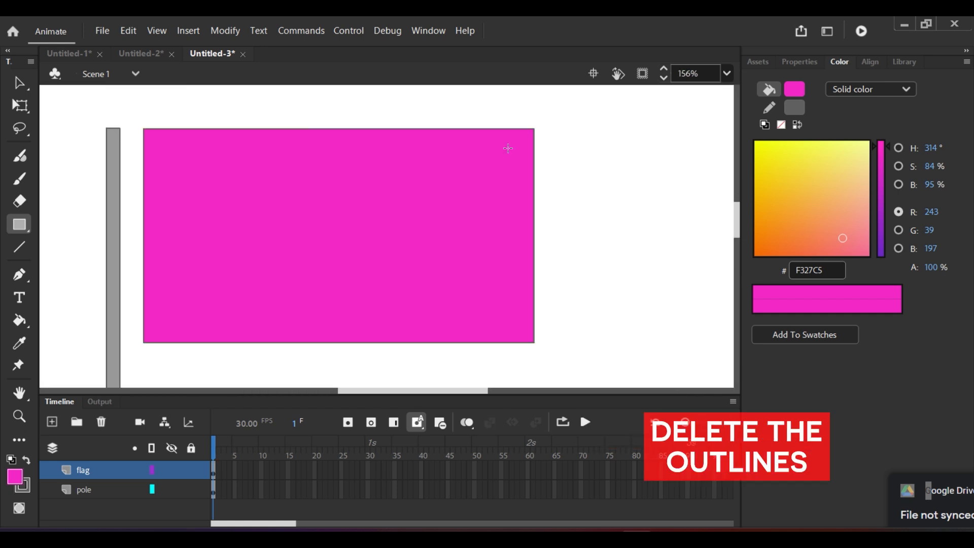
click(19, 82)
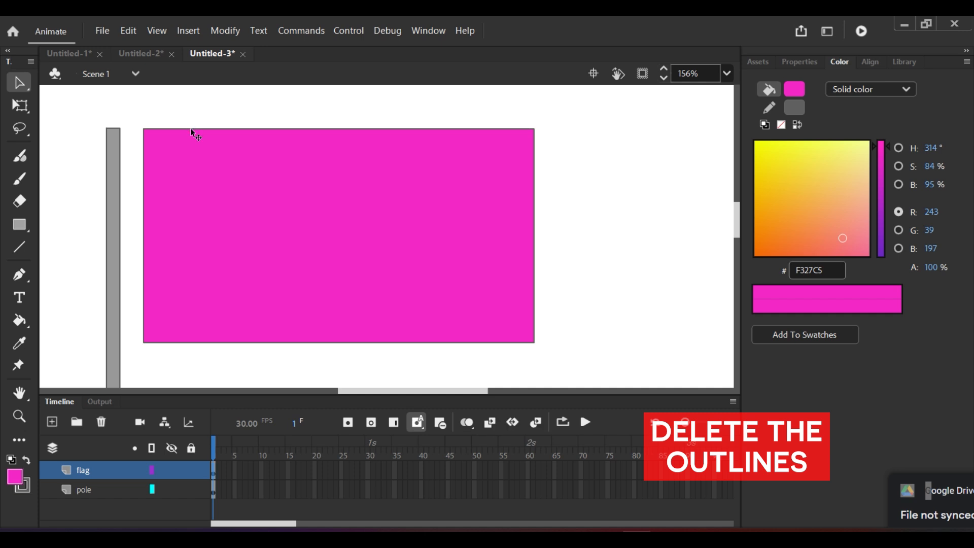
click(191, 128)
key(Delete)
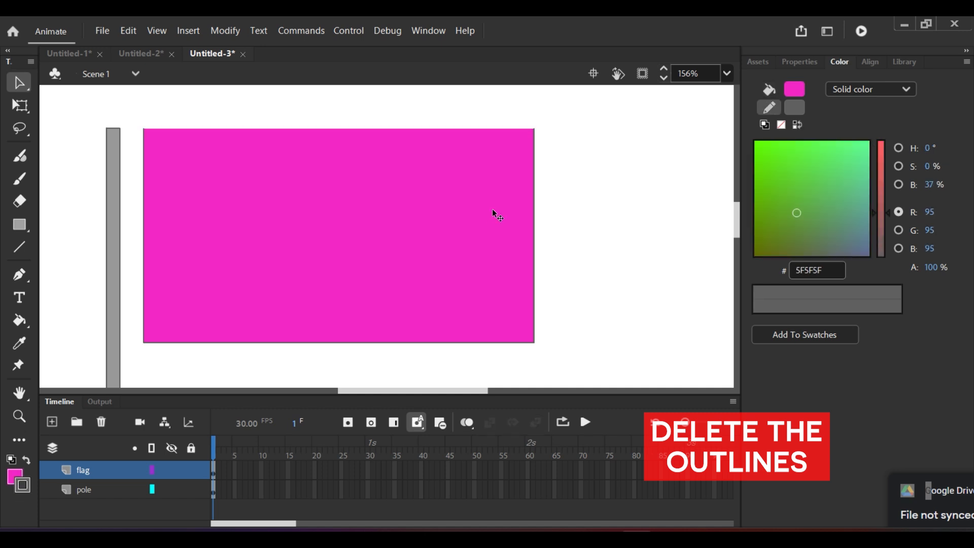
click(534, 217)
key(Delete)
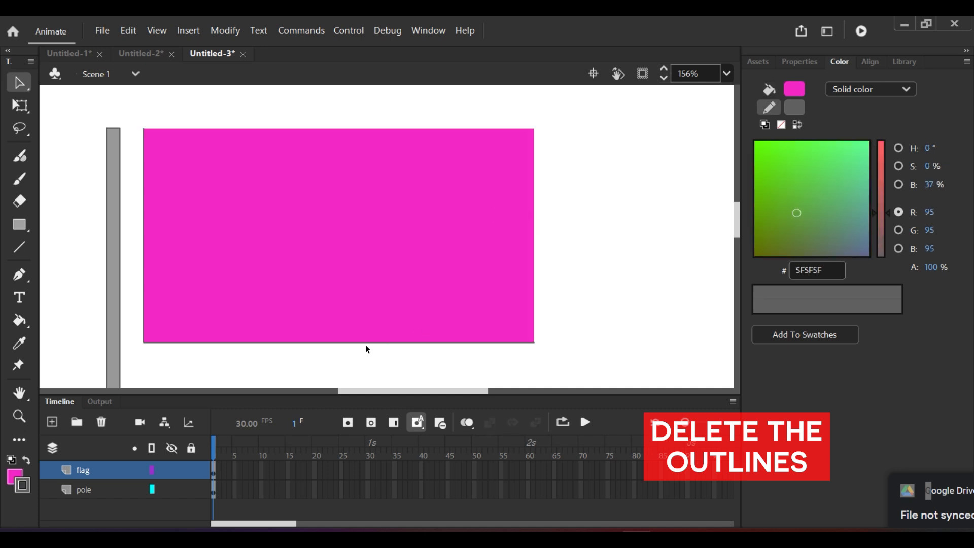
click(367, 343)
key(Delete)
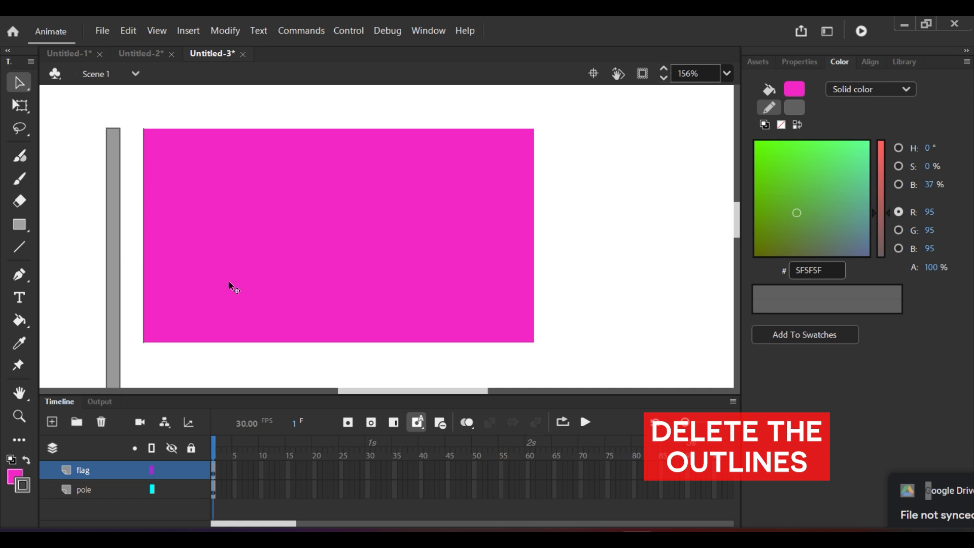
key(Delete)
Step: On frame 1, pull a new corner point downward at the middle of the flag's top edge and of its bottom edge
click(214, 479)
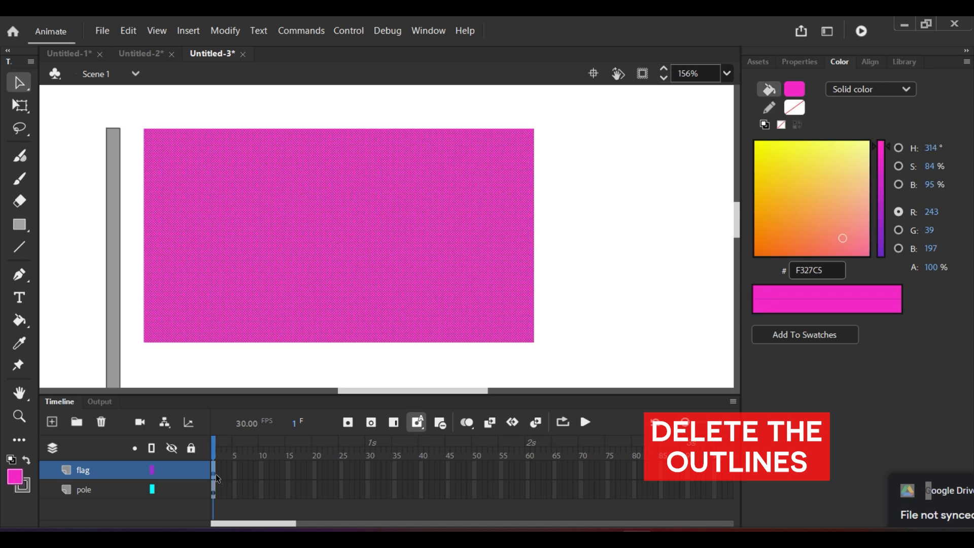
click(263, 474)
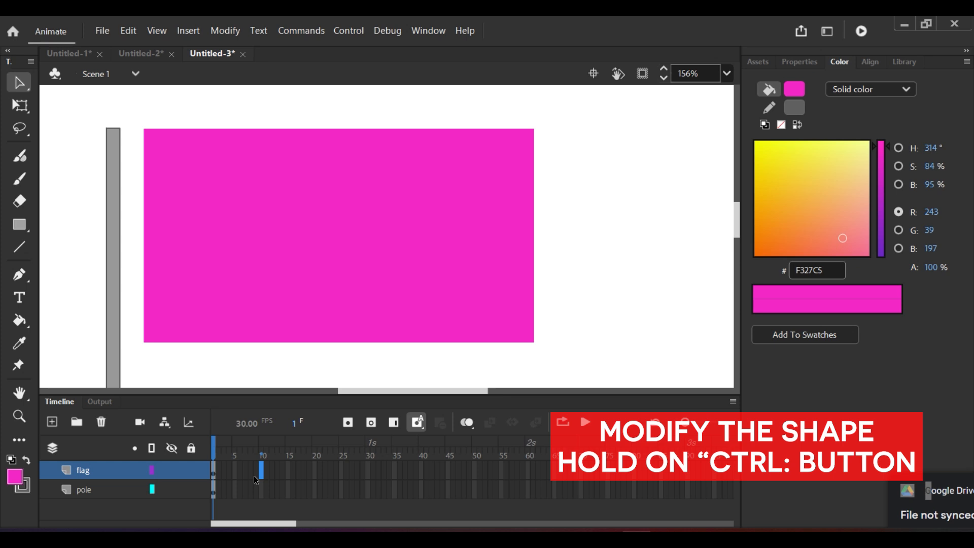
click(215, 470)
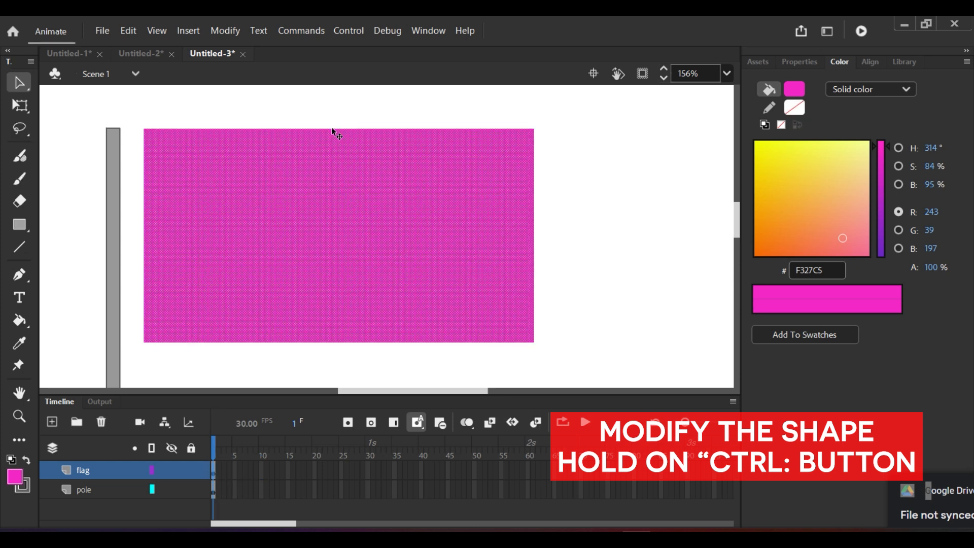
click(325, 108)
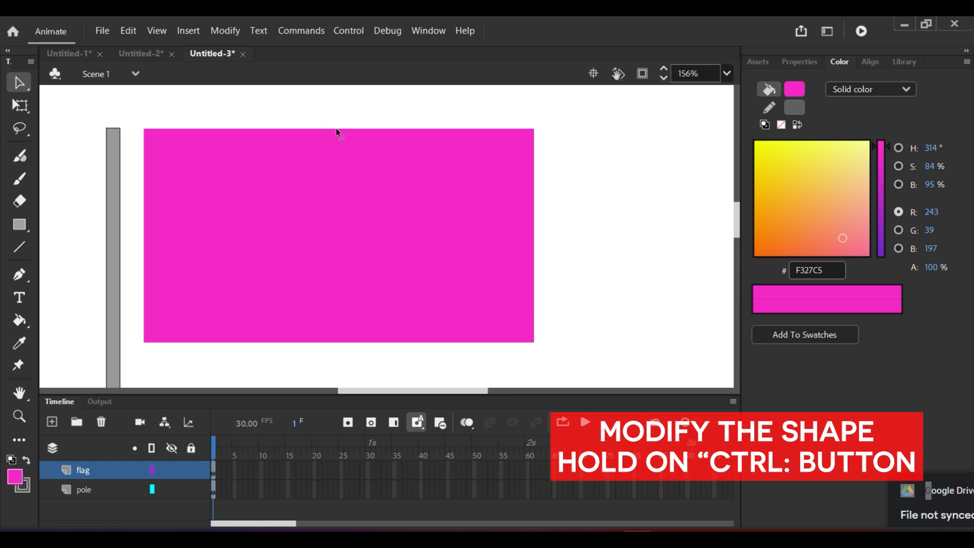
mouse_move(336, 128)
mouse_down()
mouse_move(340, 150)
mouse_move(315, 125)
mouse_move(342, 124)
mouse_move(337, 163)
mouse_move(325, 146)
mouse_move(333, 129)
mouse_up()
drag(340, 131, 336, 162)
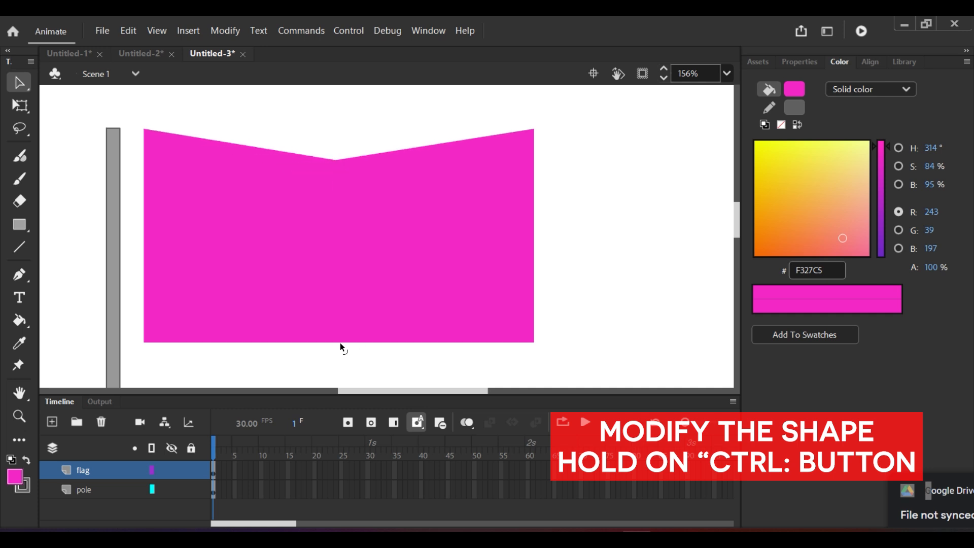
drag(341, 343, 338, 374)
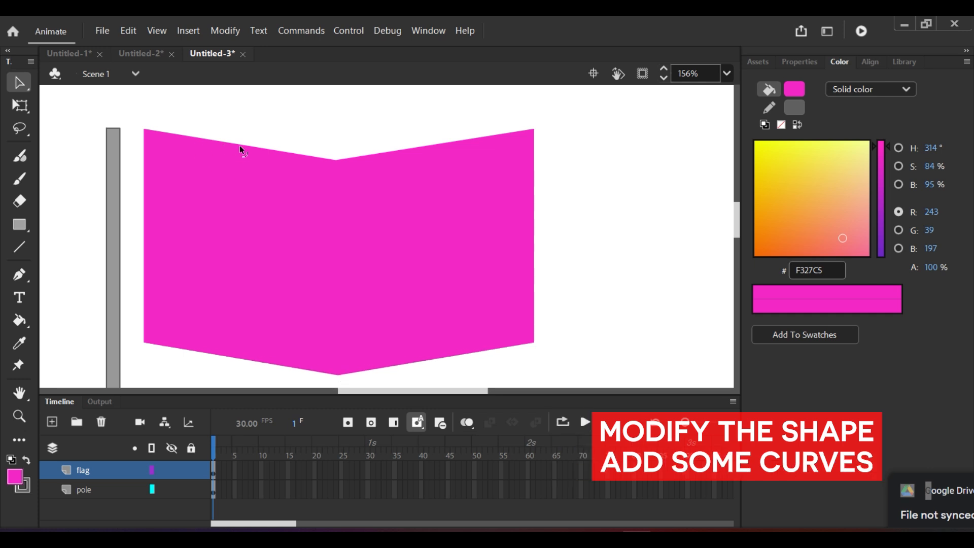
Step: Curve the flag's top and bottom edges into a wave, bowing the left halves downward and the right halves upward
drag(240, 147, 237, 160)
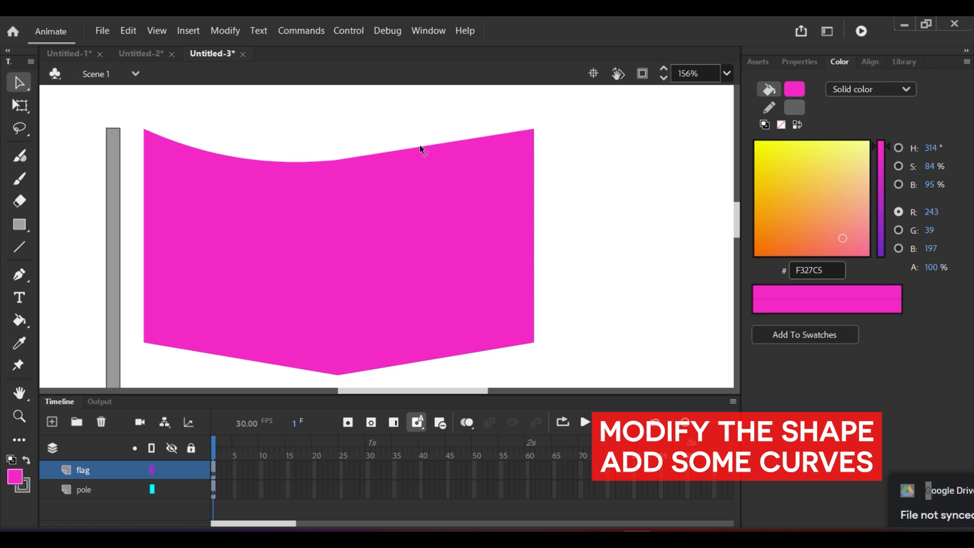
drag(422, 145, 425, 129)
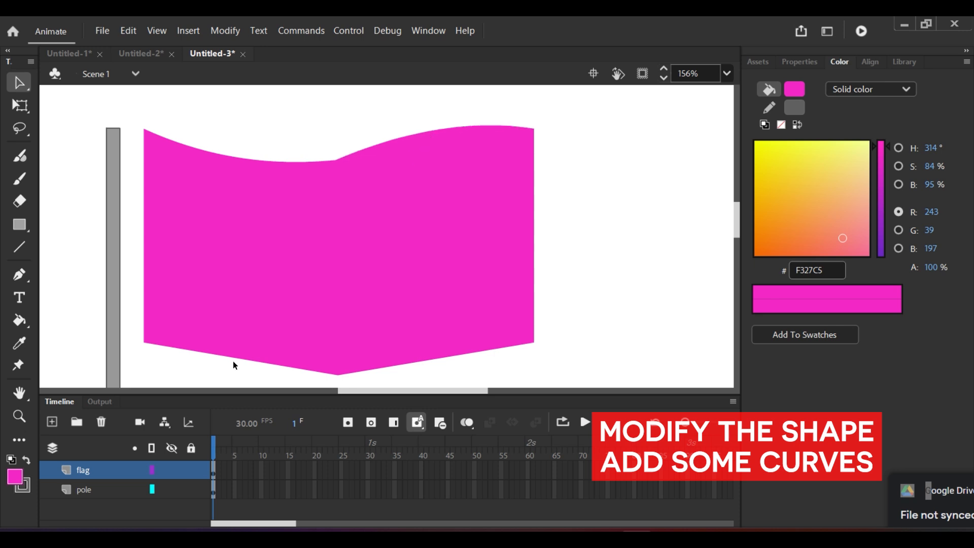
drag(235, 357, 235, 373)
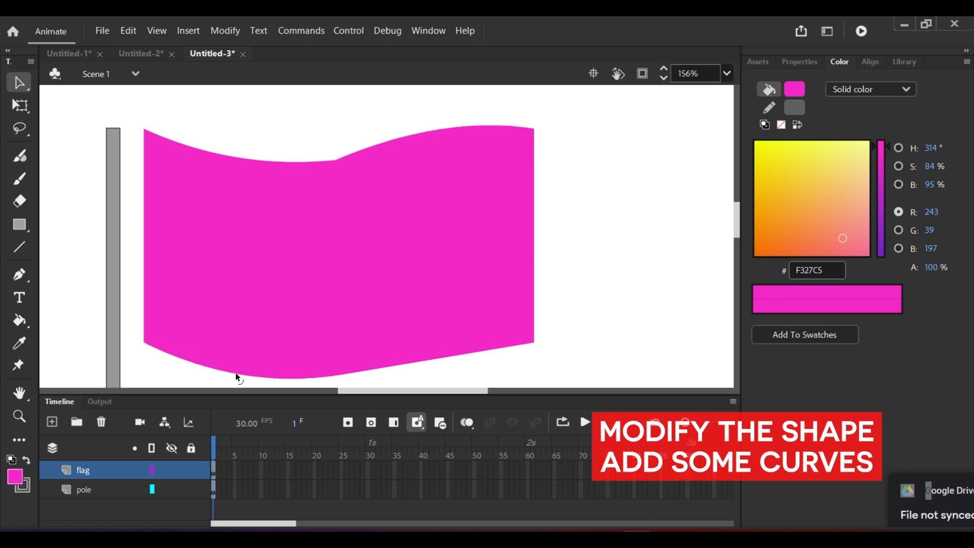
drag(446, 357, 449, 345)
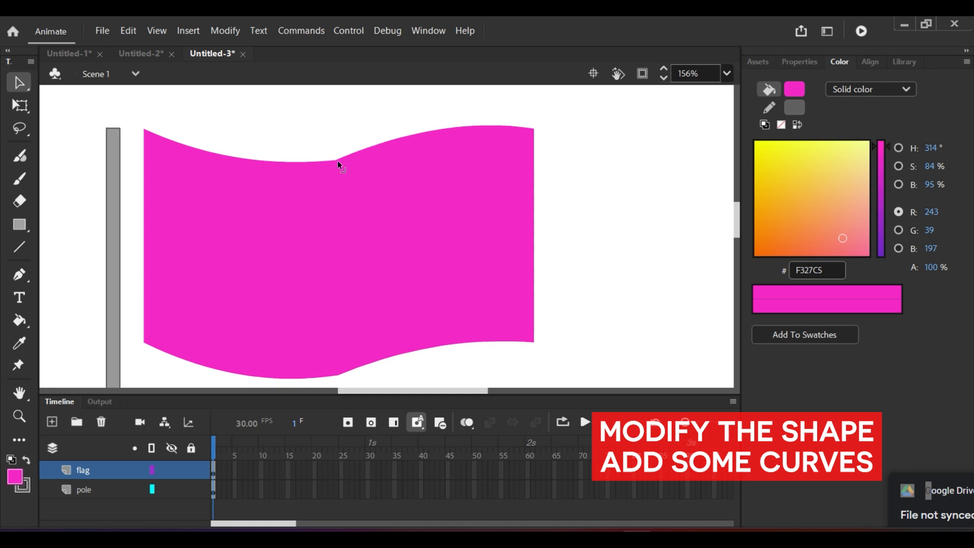
Step: Adjust the middle corner points of the flag's top and bottom edges to smooth the wave
drag(336, 160, 336, 157)
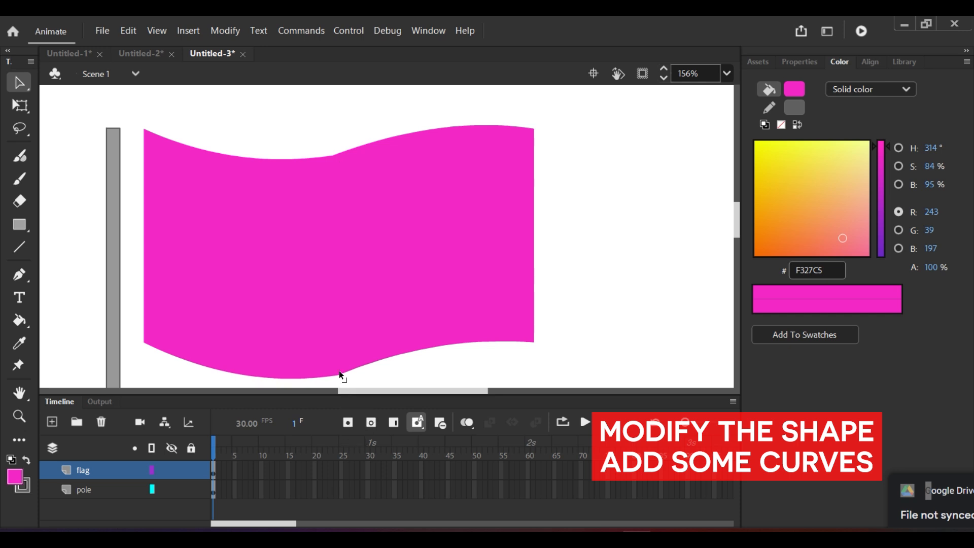
drag(340, 372, 345, 367)
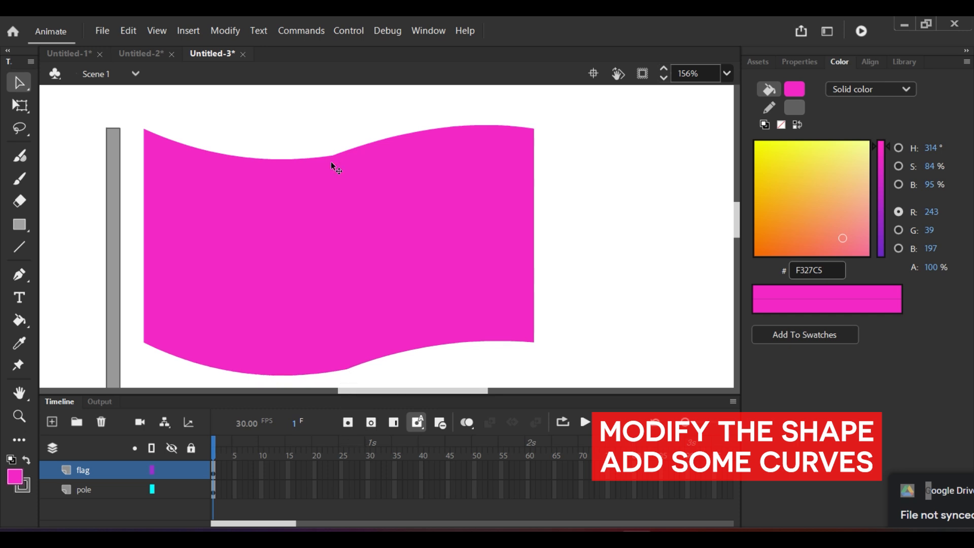
drag(330, 156, 322, 157)
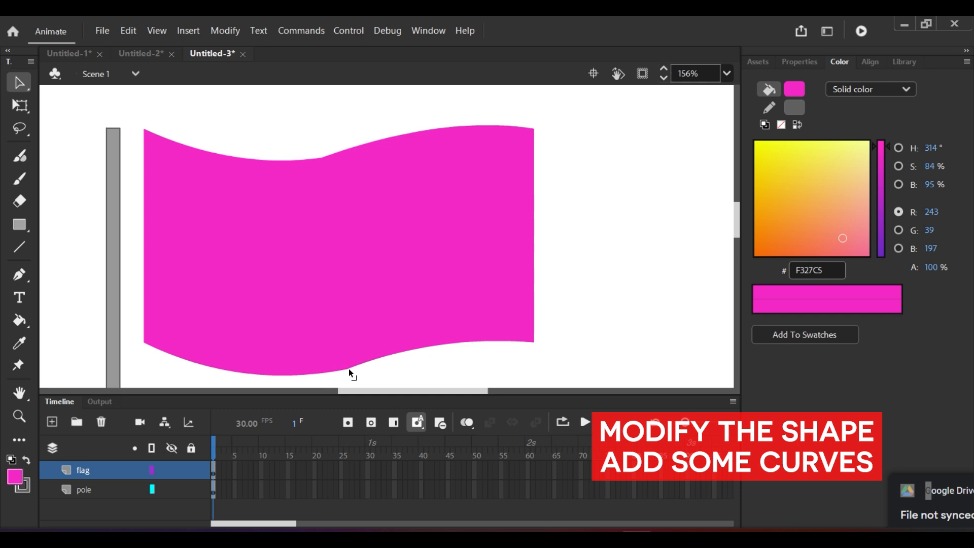
drag(349, 369, 343, 366)
drag(326, 160, 330, 160)
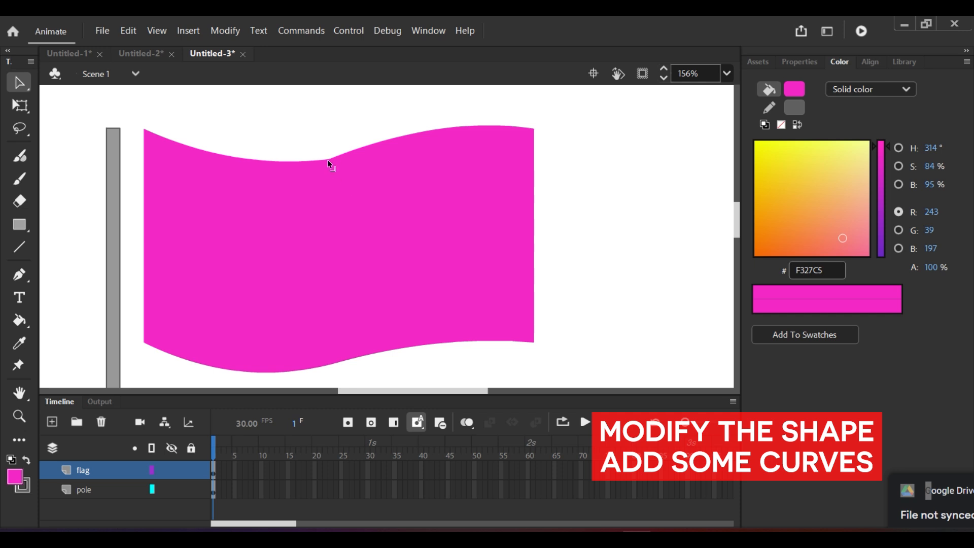
drag(327, 159, 346, 149)
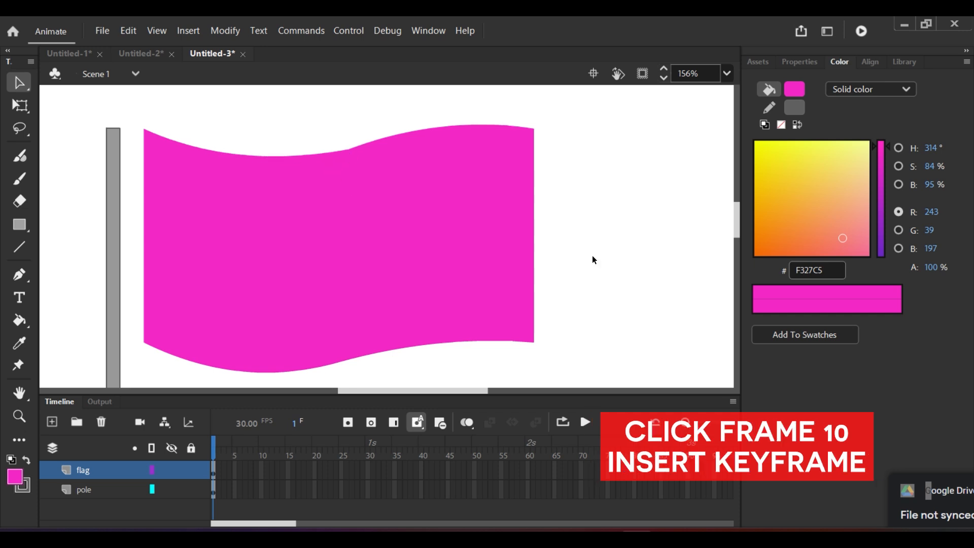
Step: Insert a keyframe at frame 10 of the flag layer and turn on Onion Skin
click(430, 245)
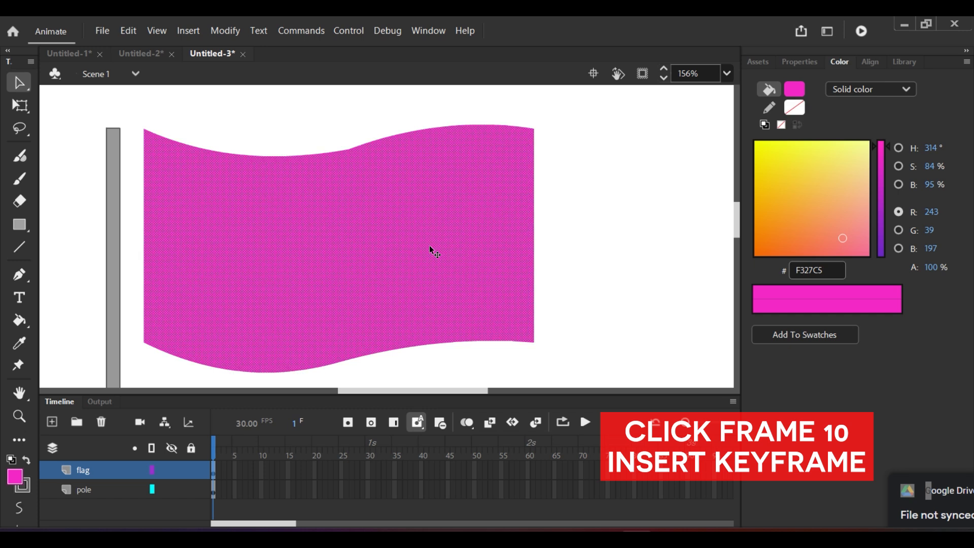
click(261, 471)
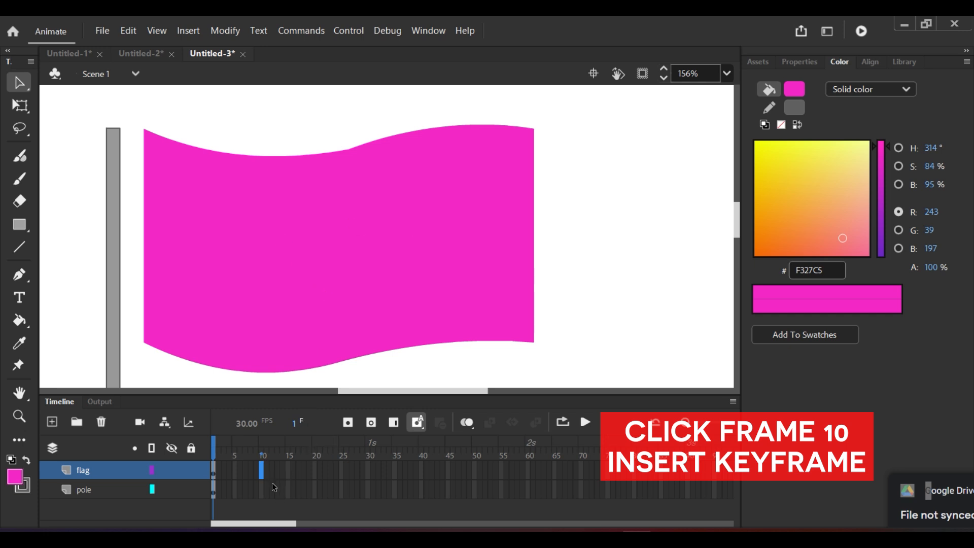
click(348, 423)
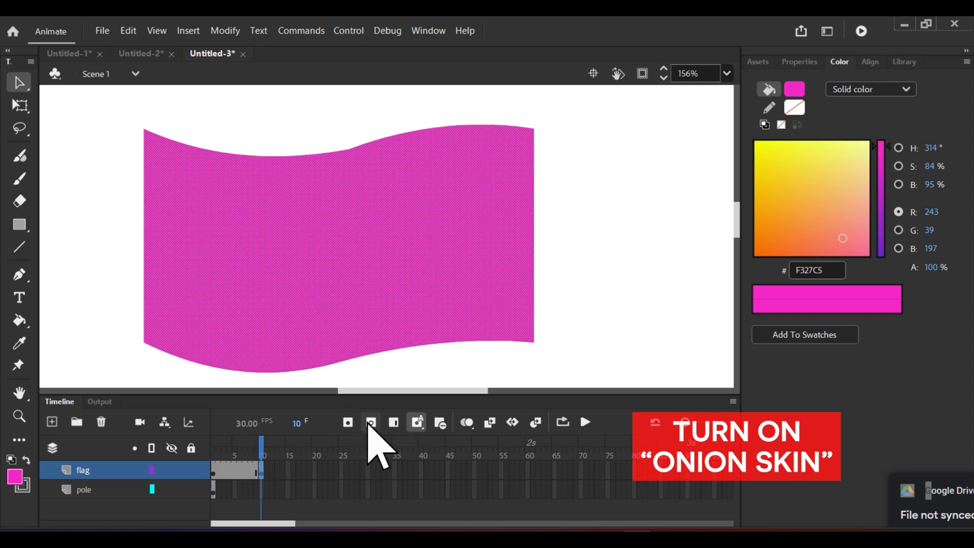
click(466, 424)
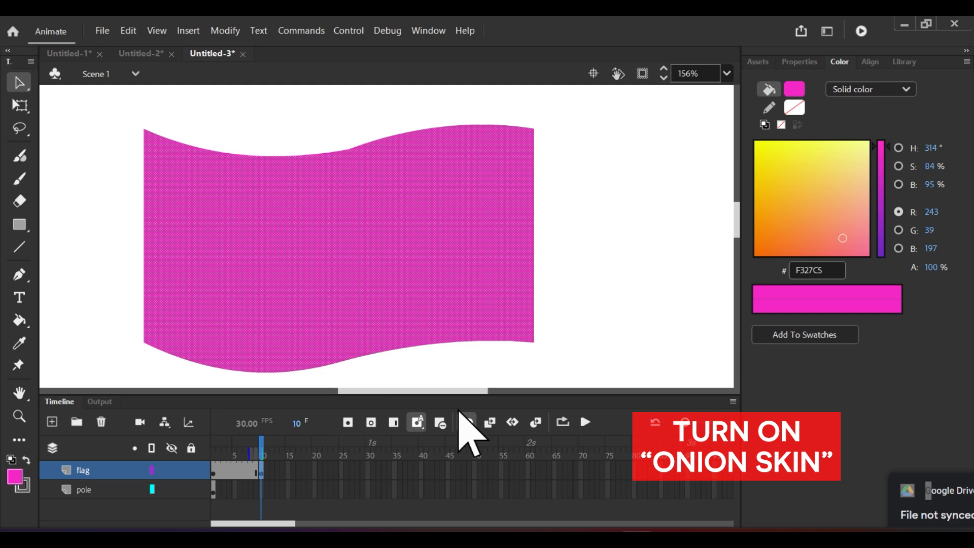
Step: Flip the flag on frame 10 vertically and move it up level with the original frame 1 flag
click(225, 31)
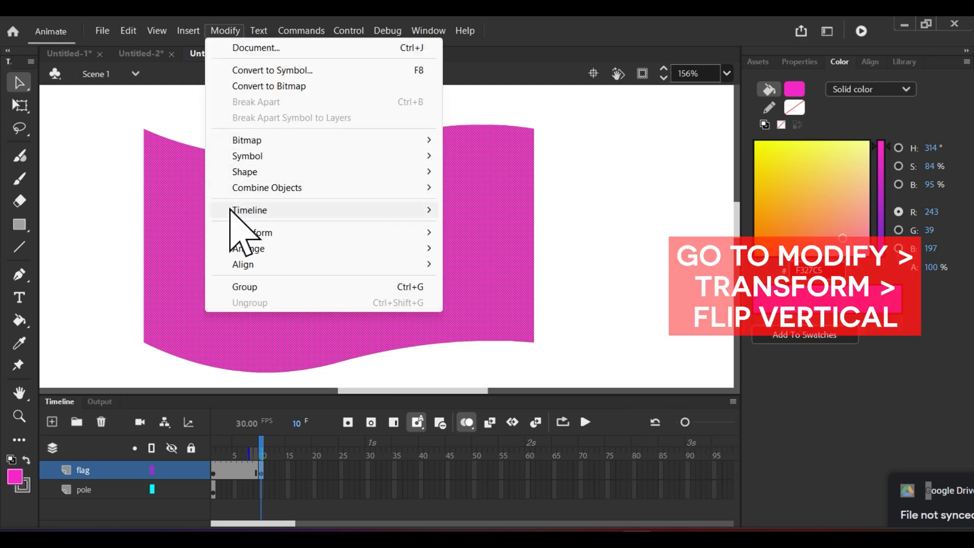
mouse_move(233, 238)
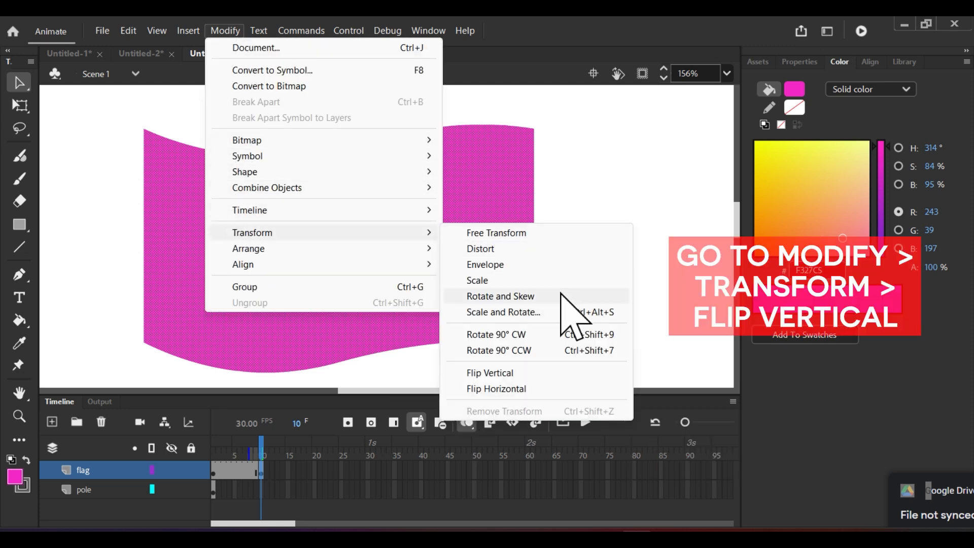
click(545, 376)
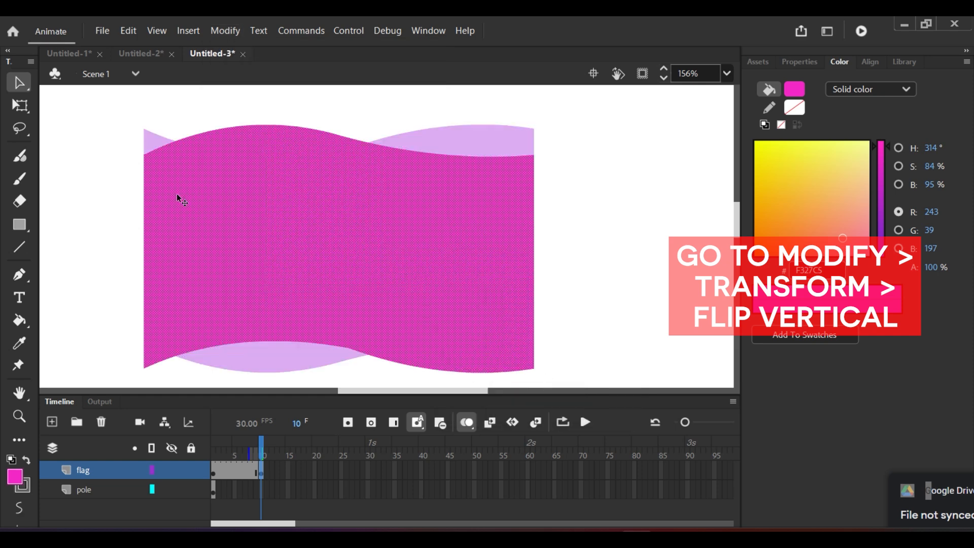
drag(177, 193, 179, 166)
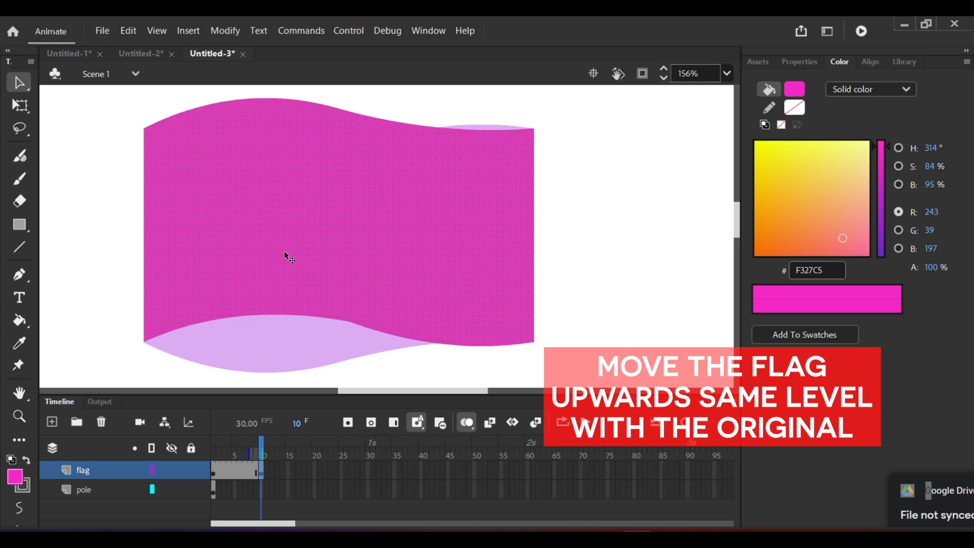
Step: Select frame 20 of the flag layer and turn off Onion Skin
click(316, 482)
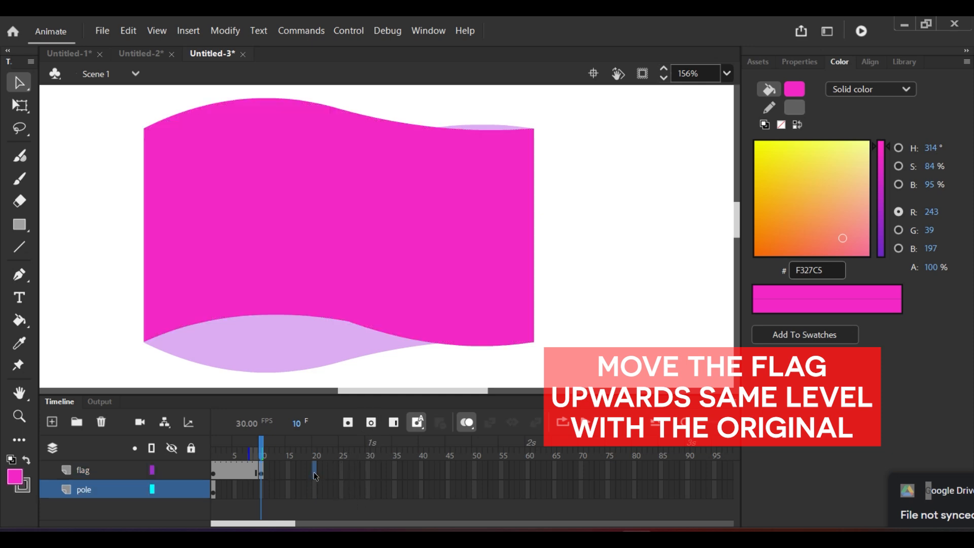
click(314, 472)
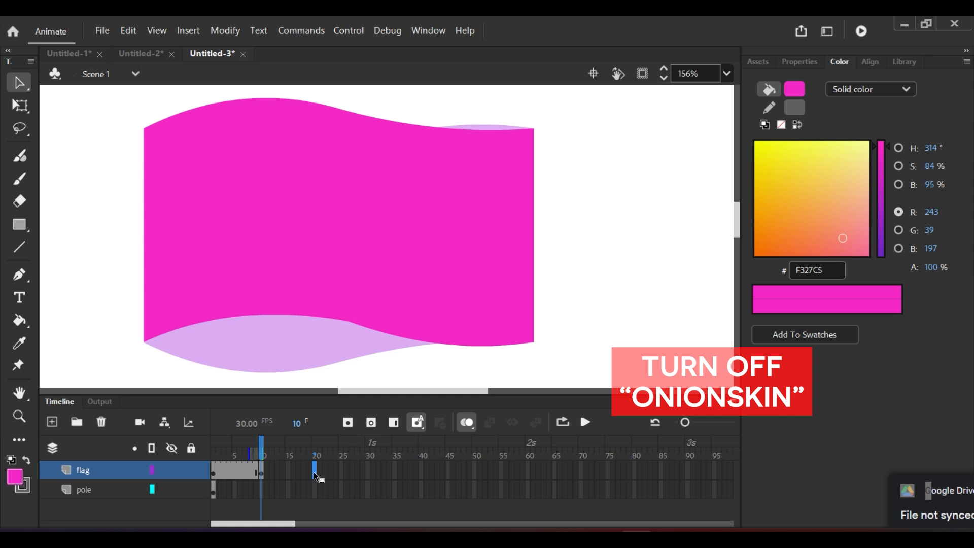
click(466, 422)
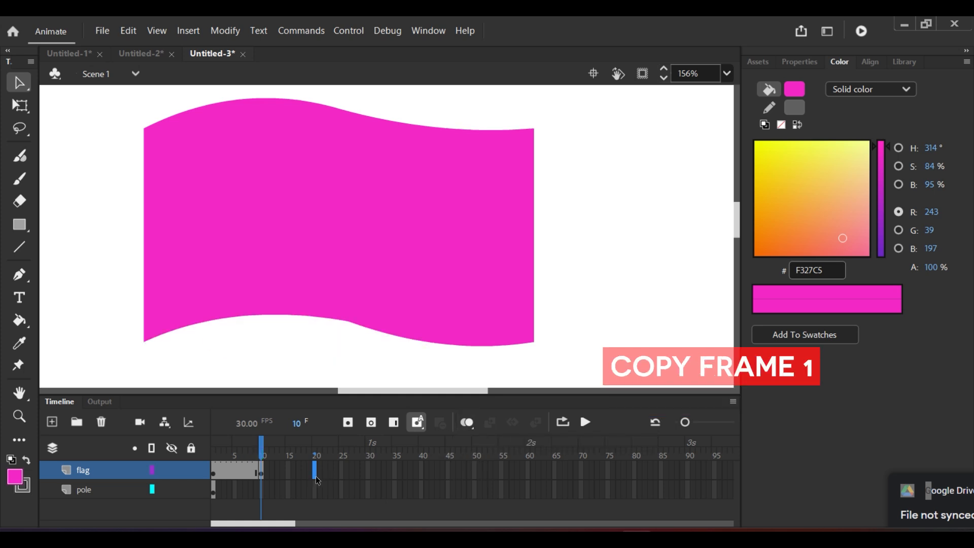
Step: Copy the flag shape from frame 1 and insert a keyframe at frame 20 of the flag layer
click(214, 473)
right_click(291, 277)
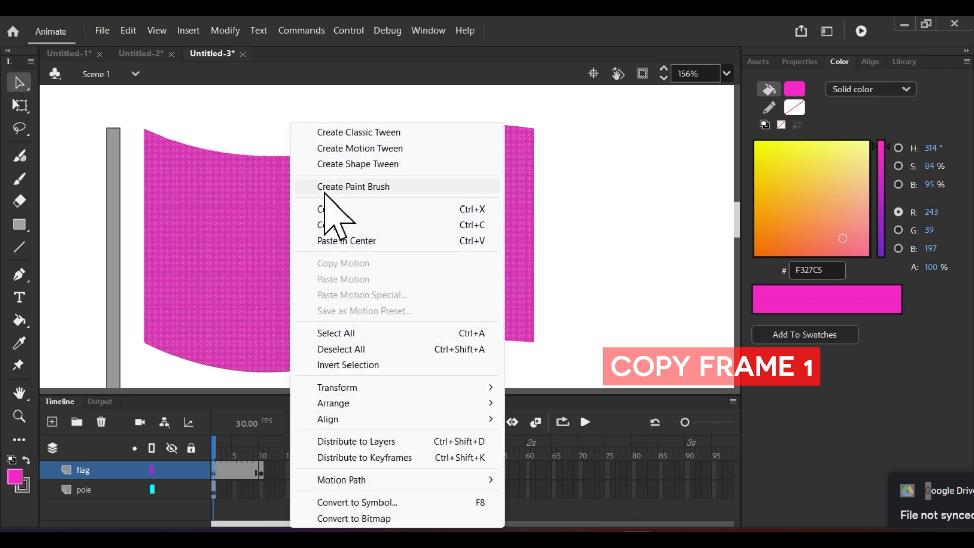
click(355, 225)
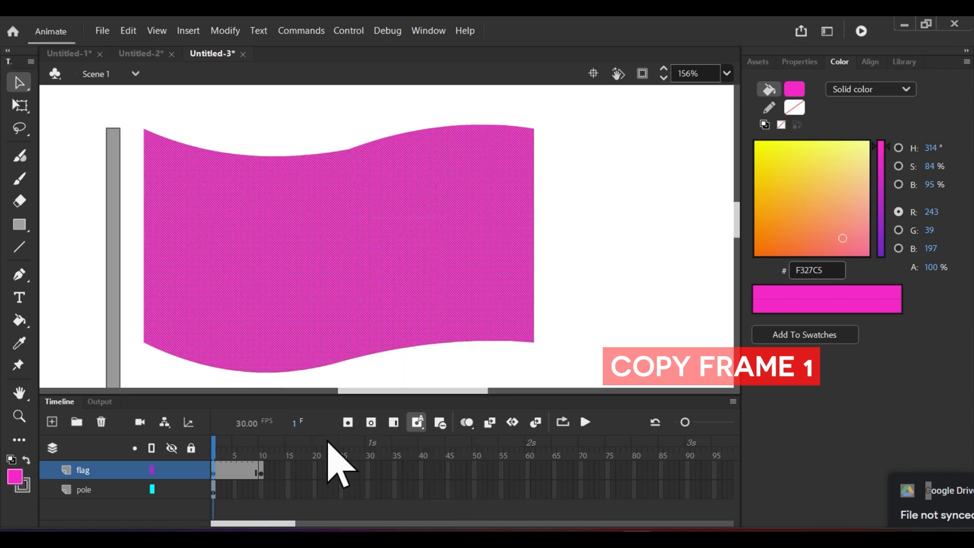
click(315, 472)
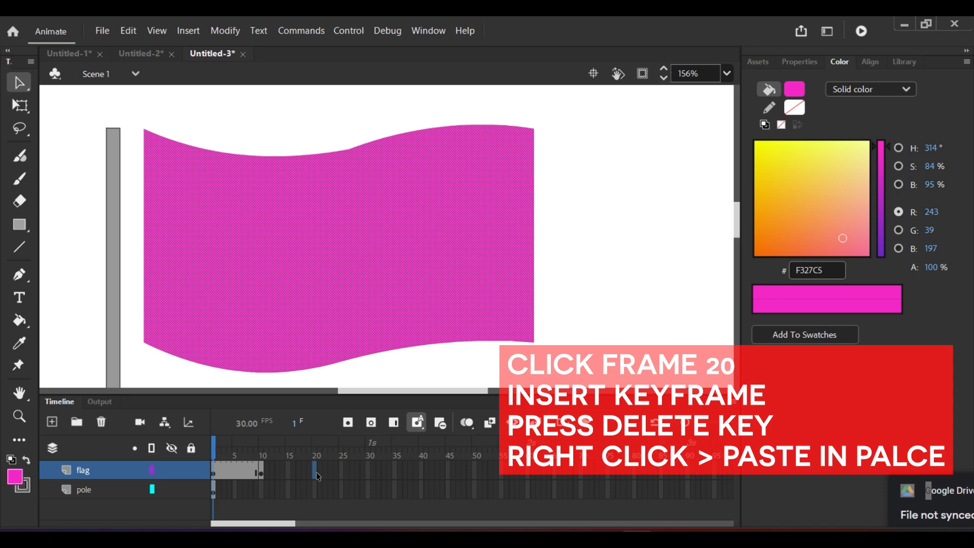
click(318, 474)
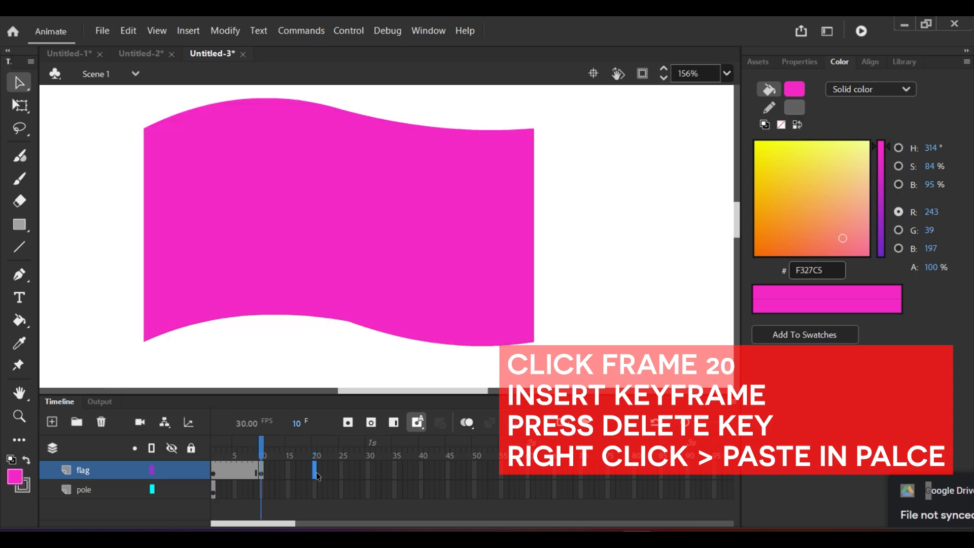
click(350, 425)
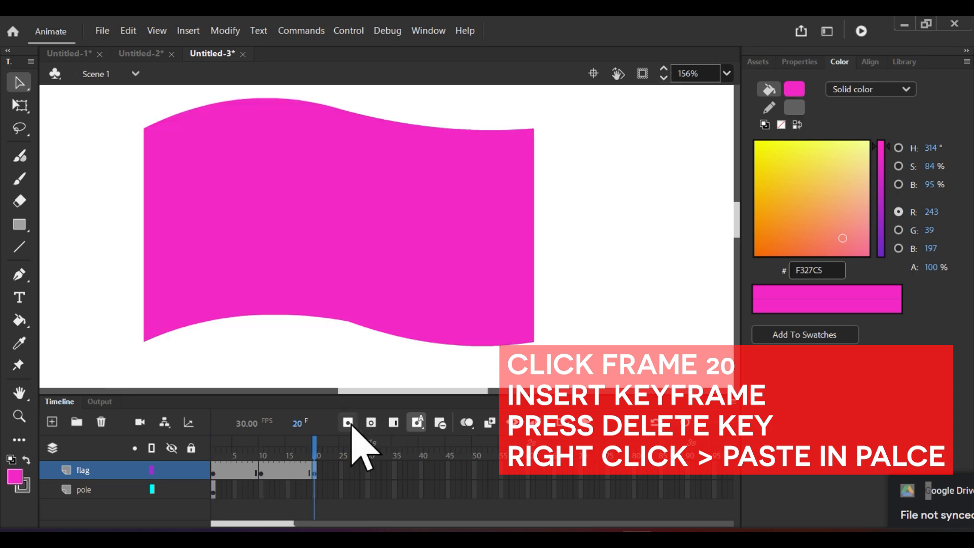
Step: Delete the flag on frame 20 and paste the copied frame 1 flag in place
right_click(374, 279)
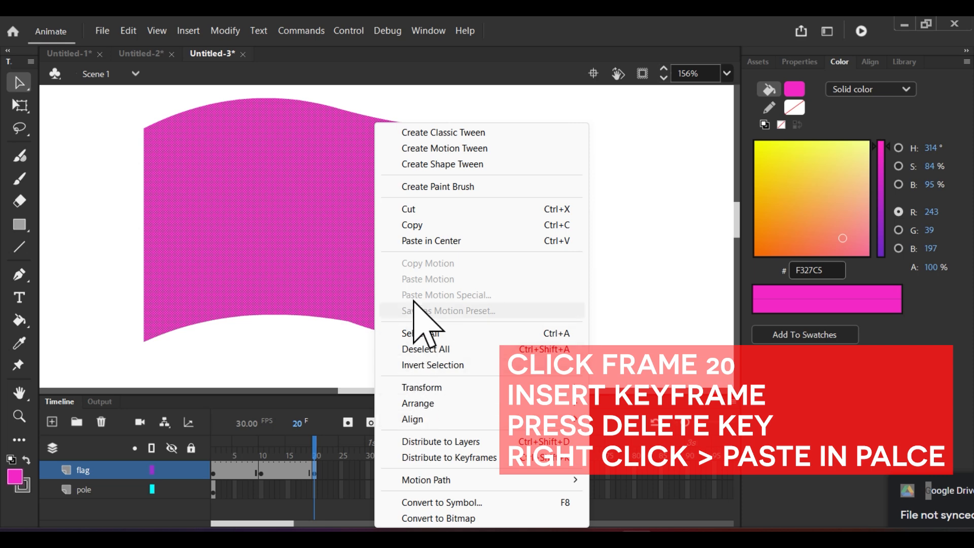
click(294, 205)
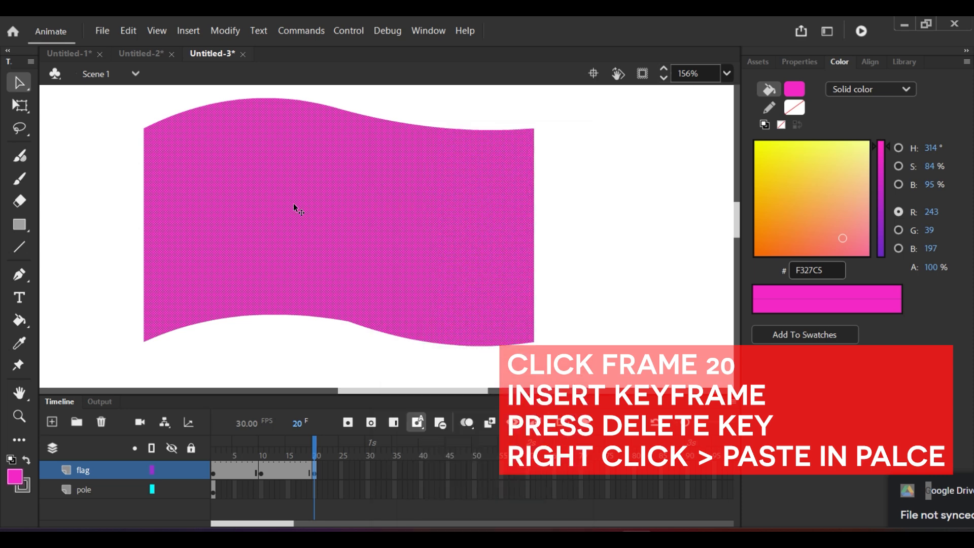
key(Delete)
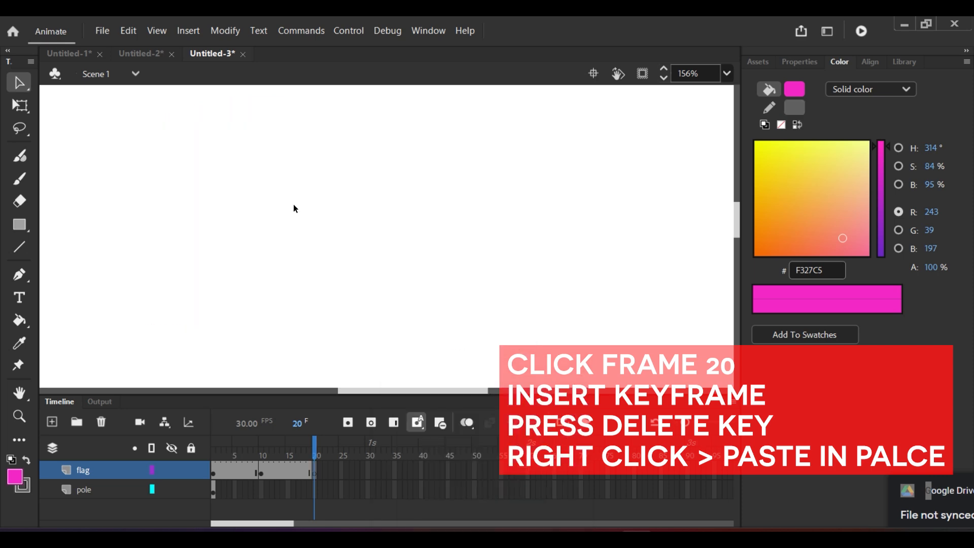
right_click(294, 205)
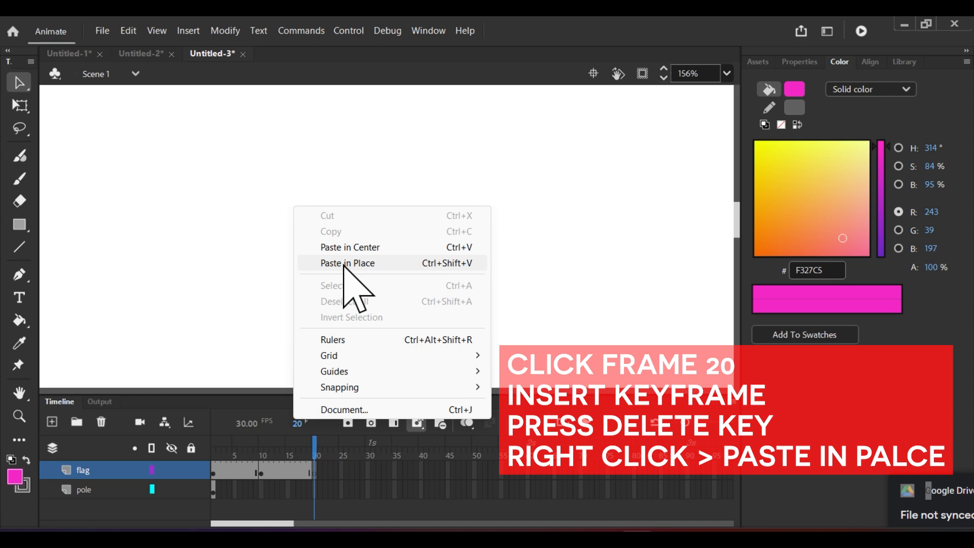
click(394, 263)
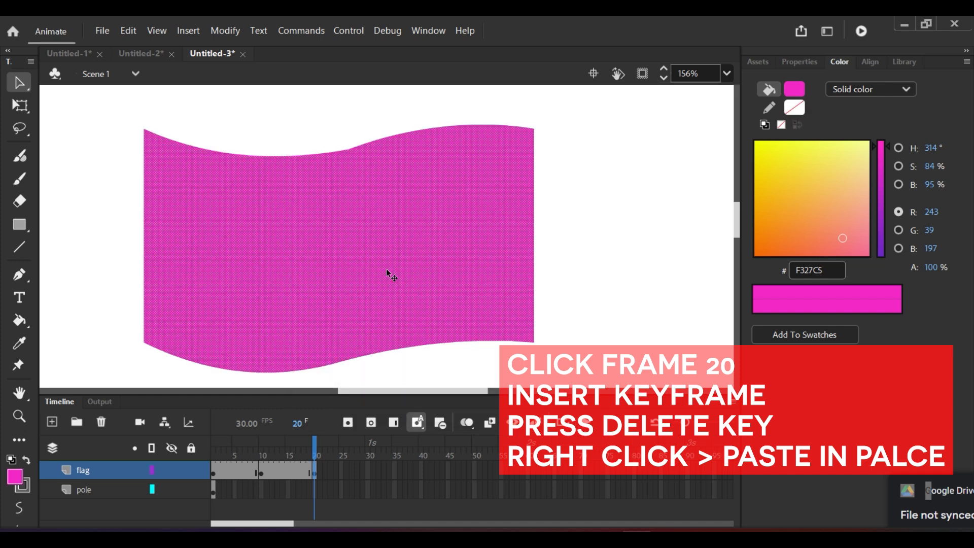
Step: Scrub through the flag keyframes and test the movie, closing the preview window to return to the timeline
drag(314, 442, 272, 461)
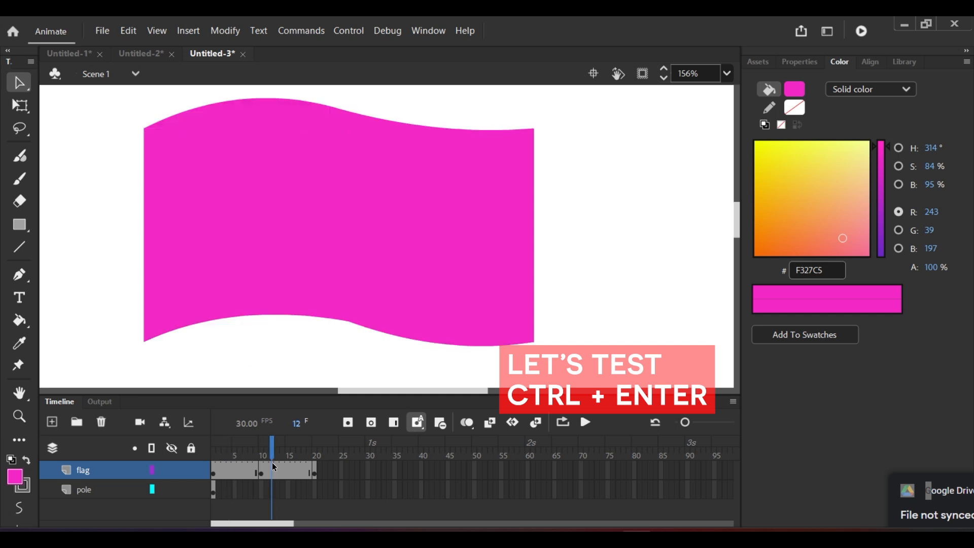
key(ctrl+Return)
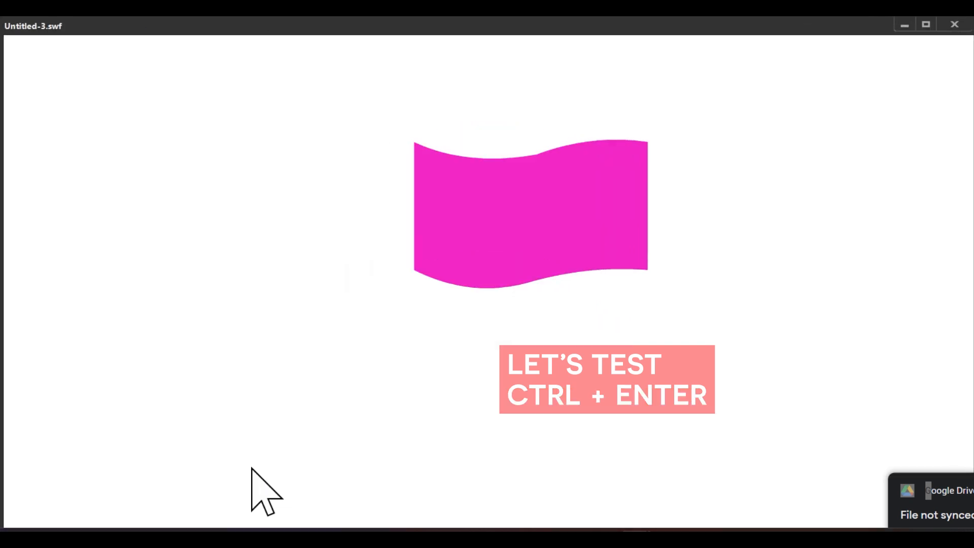
click(953, 25)
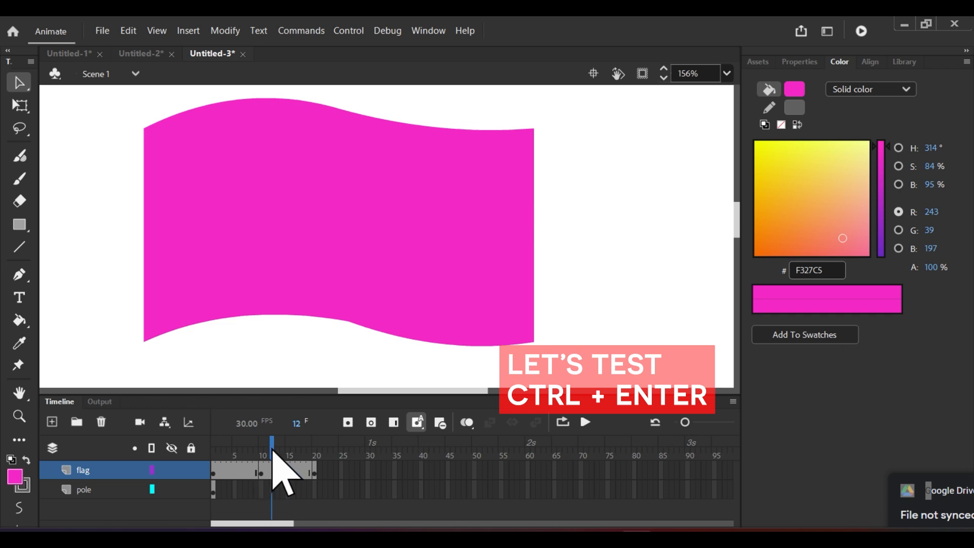
mouse_move(272, 449)
mouse_down()
mouse_move(229, 450)
mouse_move(315, 454)
mouse_up()
Step: Copy the flipped flag shape from frame 10 of the flag layer
click(314, 472)
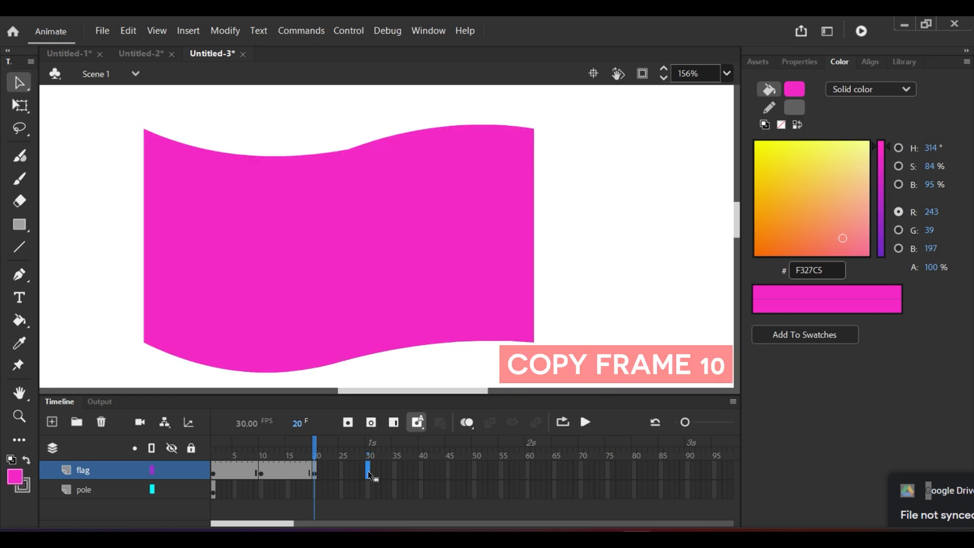
click(262, 472)
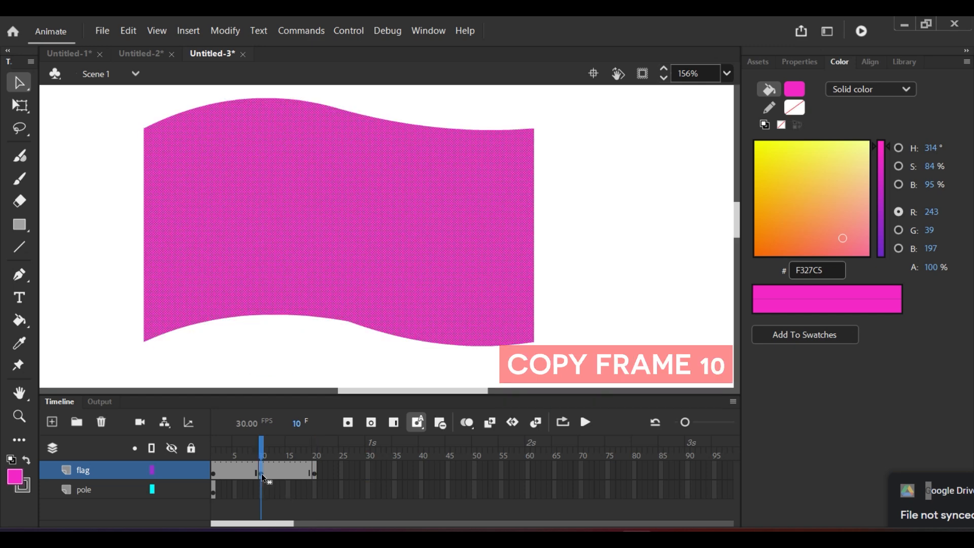
right_click(261, 473)
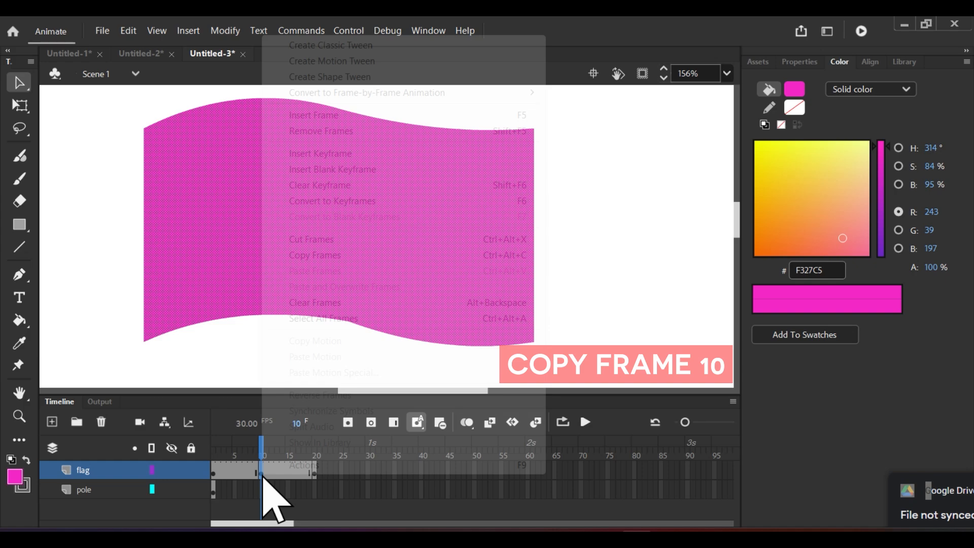
click(272, 230)
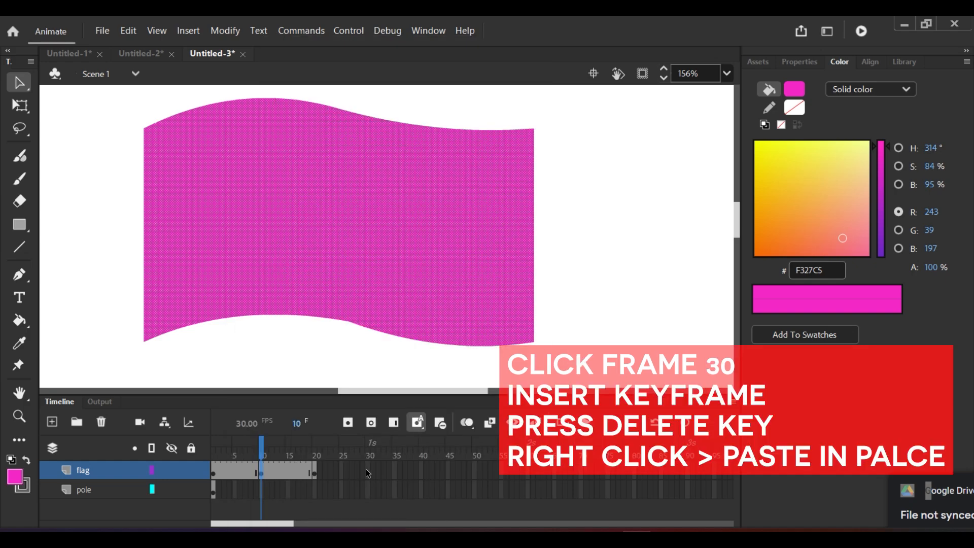
Step: Insert a keyframe at frame 30 of the flag layer and replace its flag with the copied frame 10 flag, pasted in place
click(368, 476)
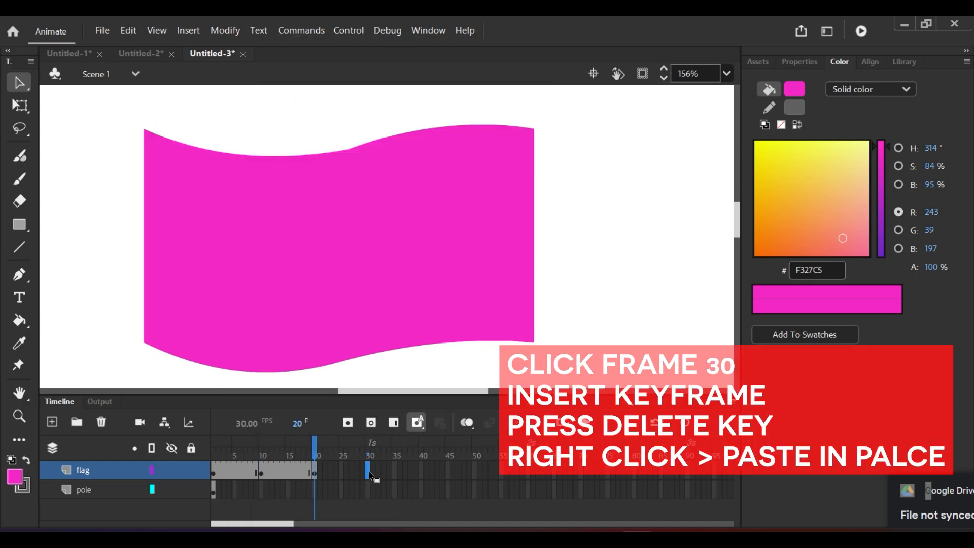
click(349, 423)
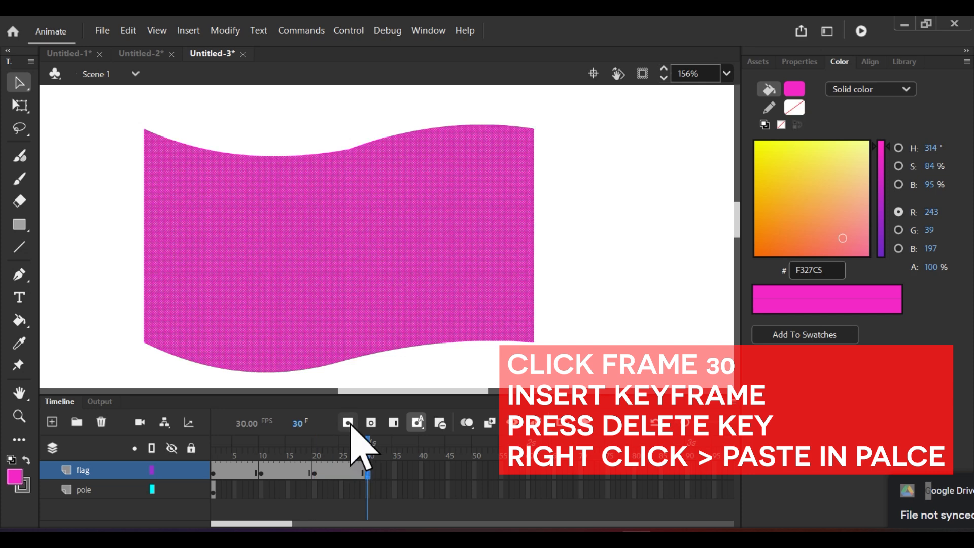
key(Delete)
right_click(370, 290)
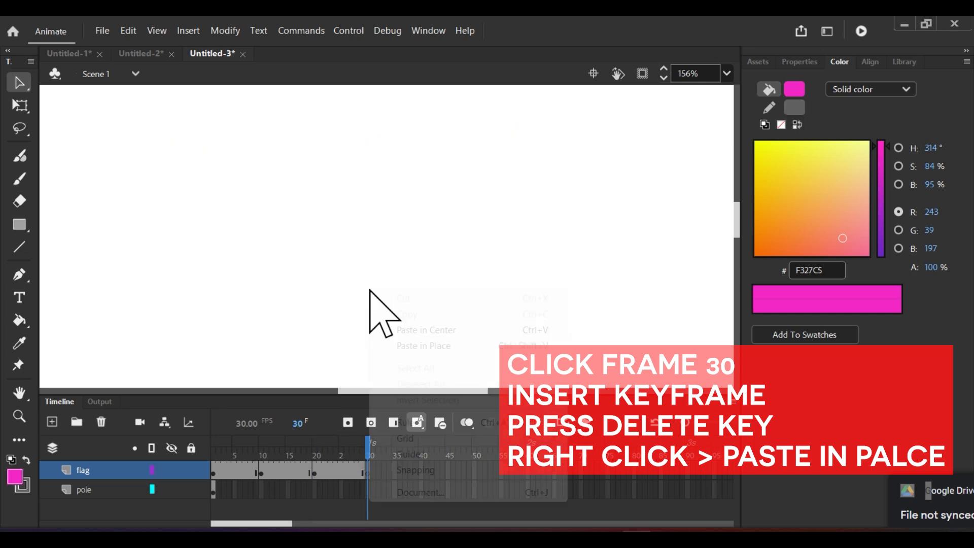
click(384, 346)
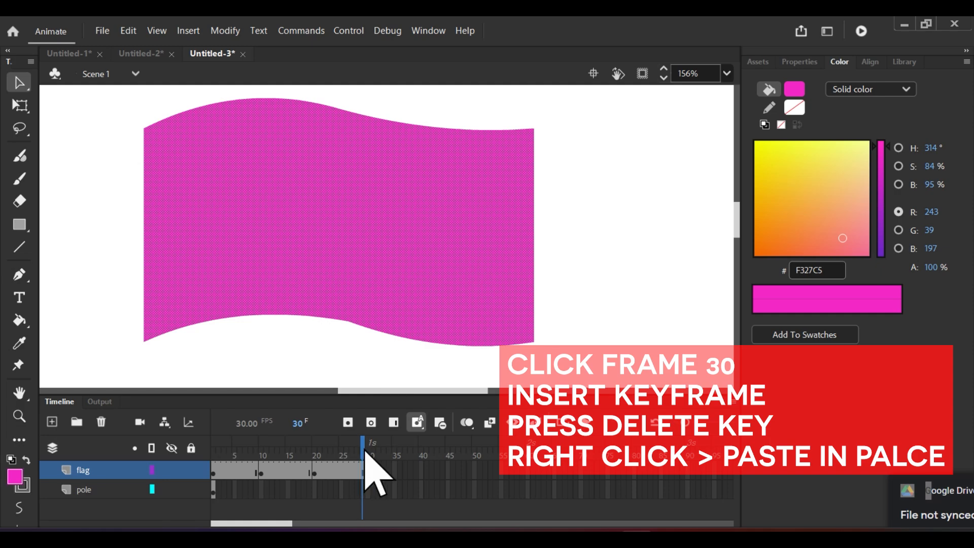
Step: Return to frame 1 of the flag layer and copy its flag shape
drag(369, 455, 371, 476)
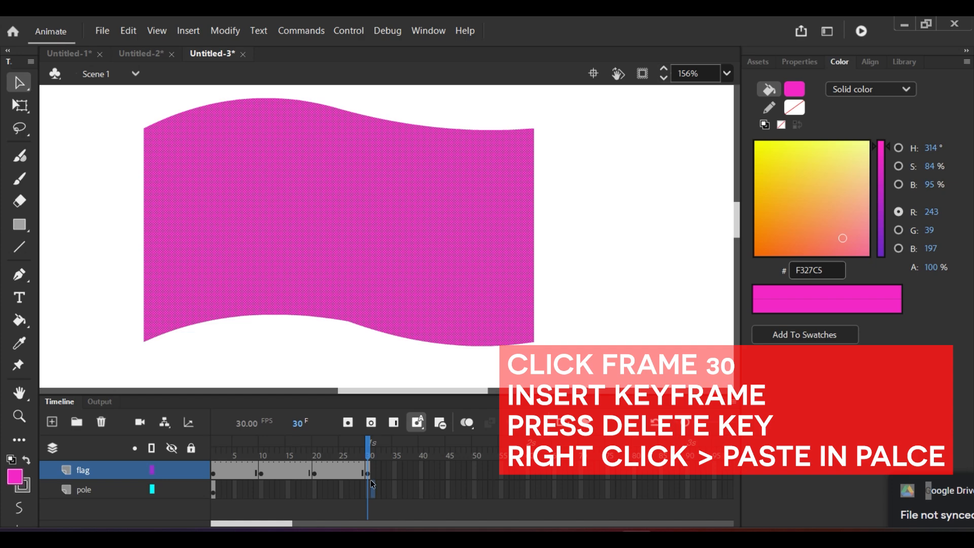
click(372, 485)
click(369, 474)
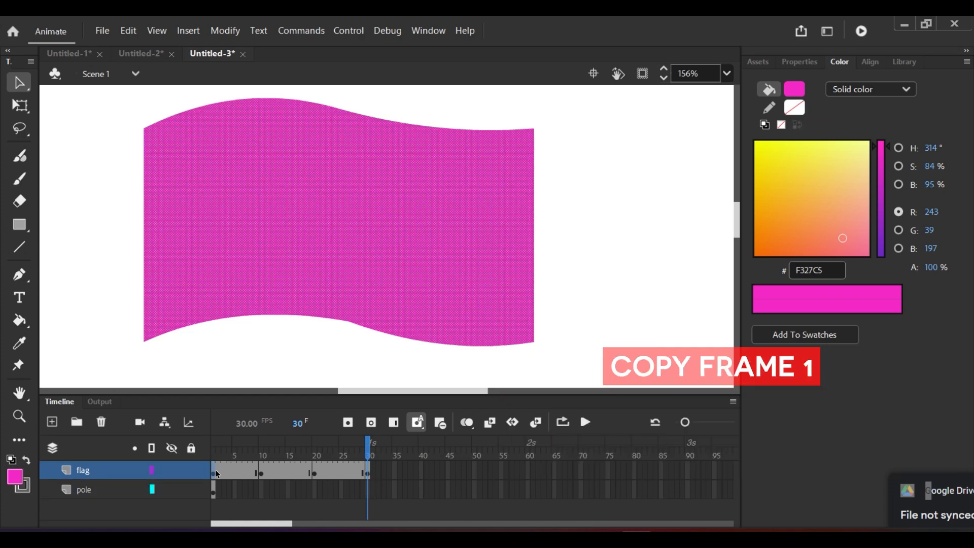
click(214, 474)
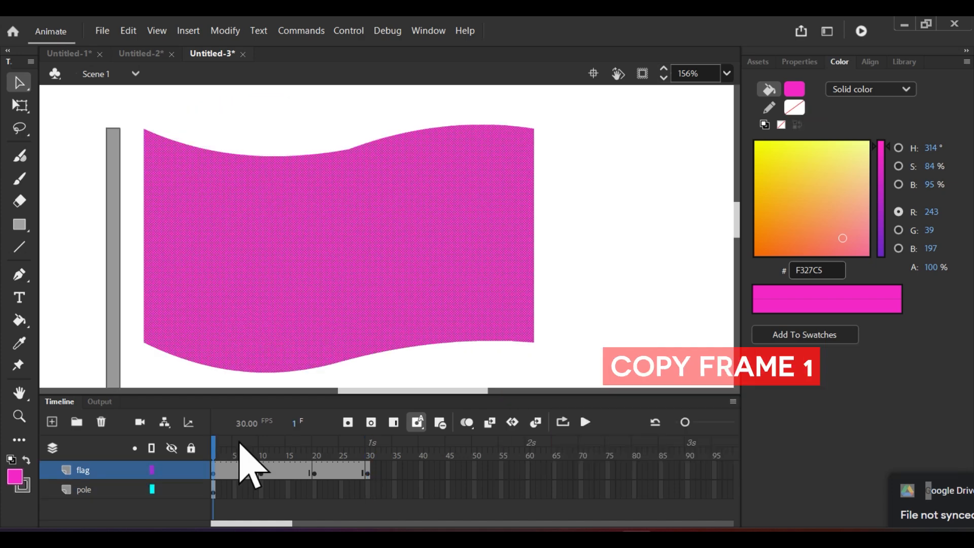
right_click(367, 260)
click(403, 225)
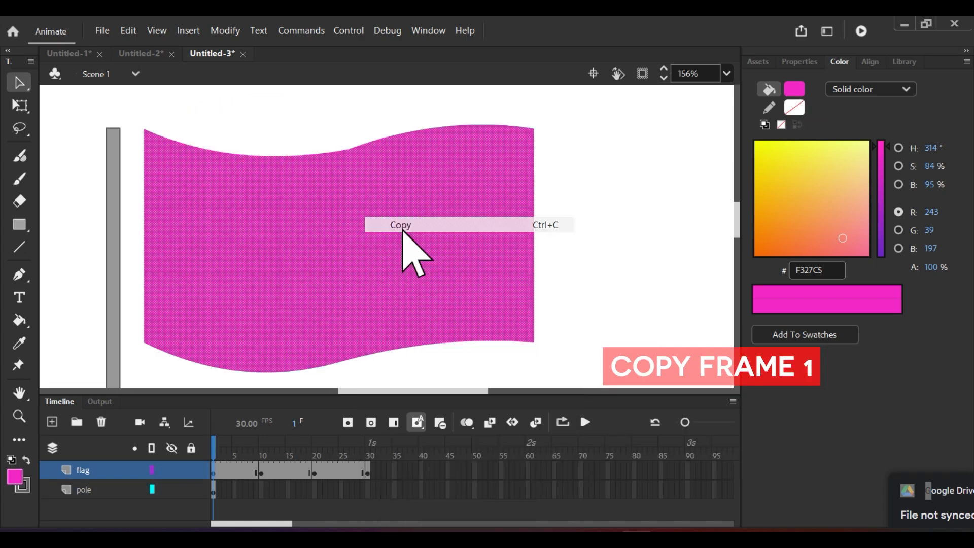
Step: Insert a keyframe at frame 40 of the flag layer and replace its flag with the copied frame 1 flag, pasted in place
click(421, 474)
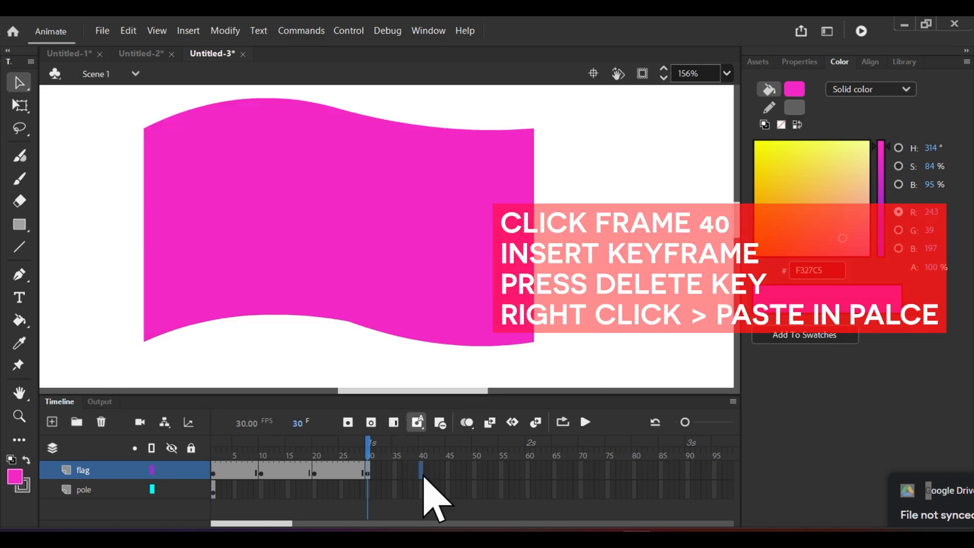
click(348, 422)
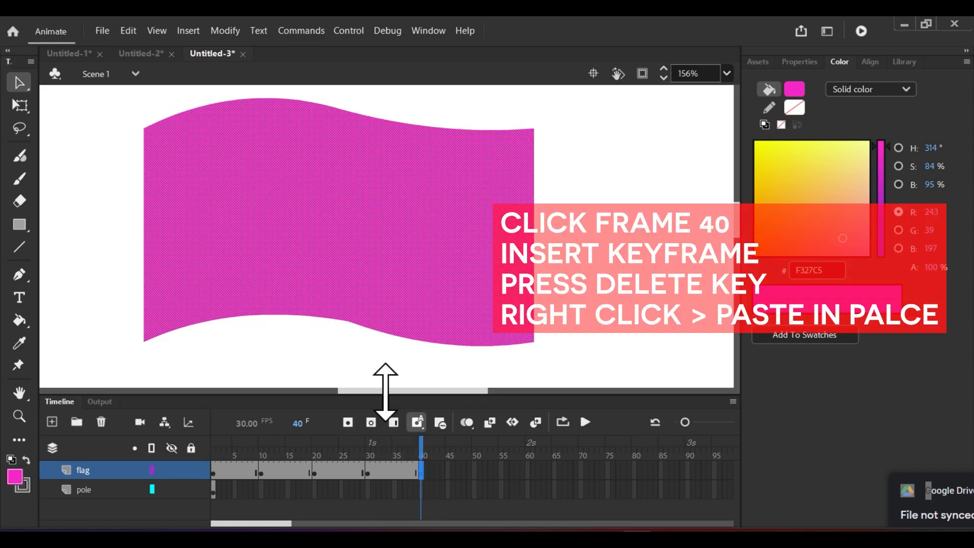
key(Delete)
right_click(434, 315)
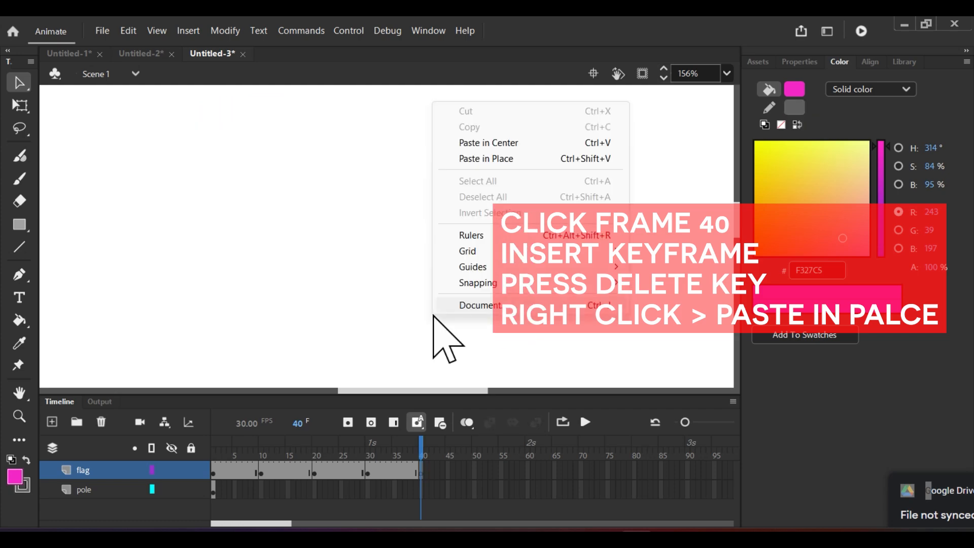
click(537, 158)
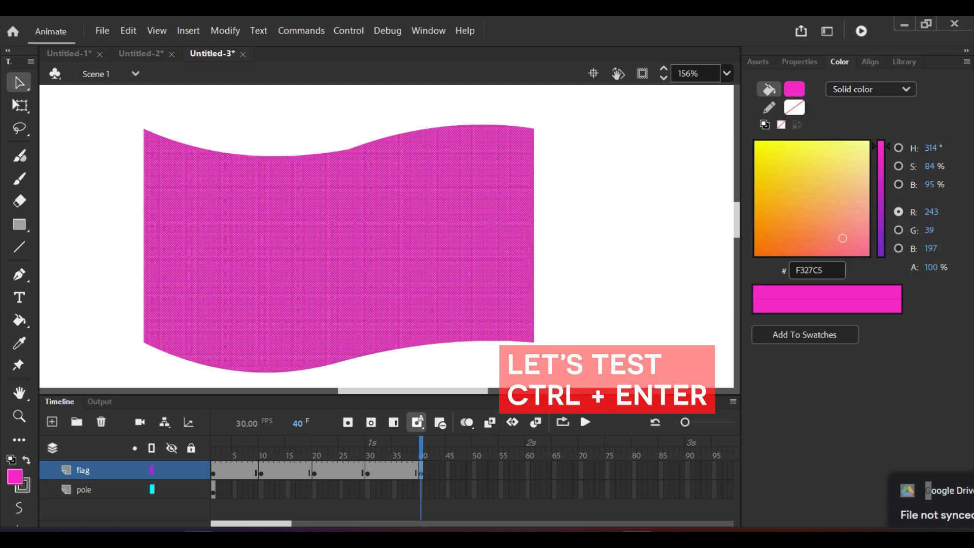
Step: Test the movie to review the flag's alternating wave shapes up to frame 40, then close the preview
key(ctrl+Return)
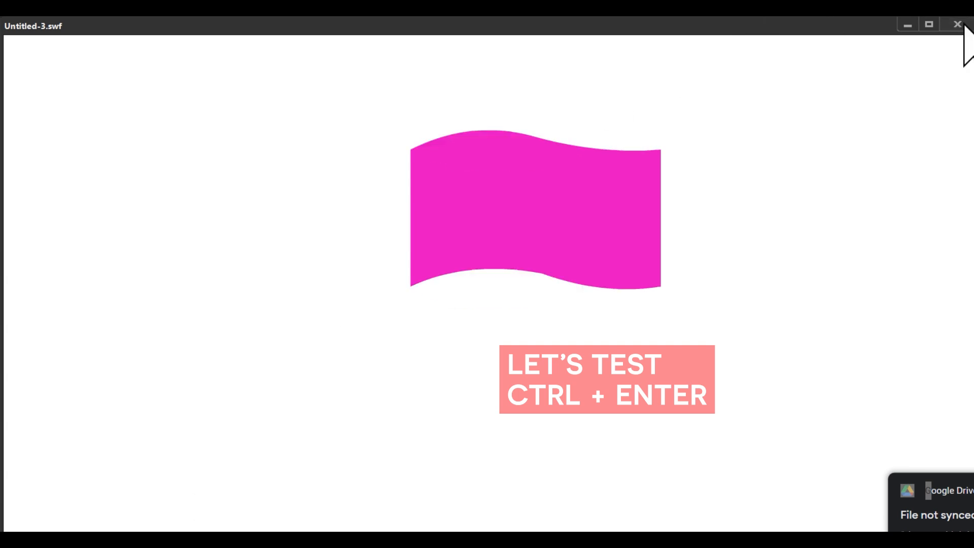
click(965, 25)
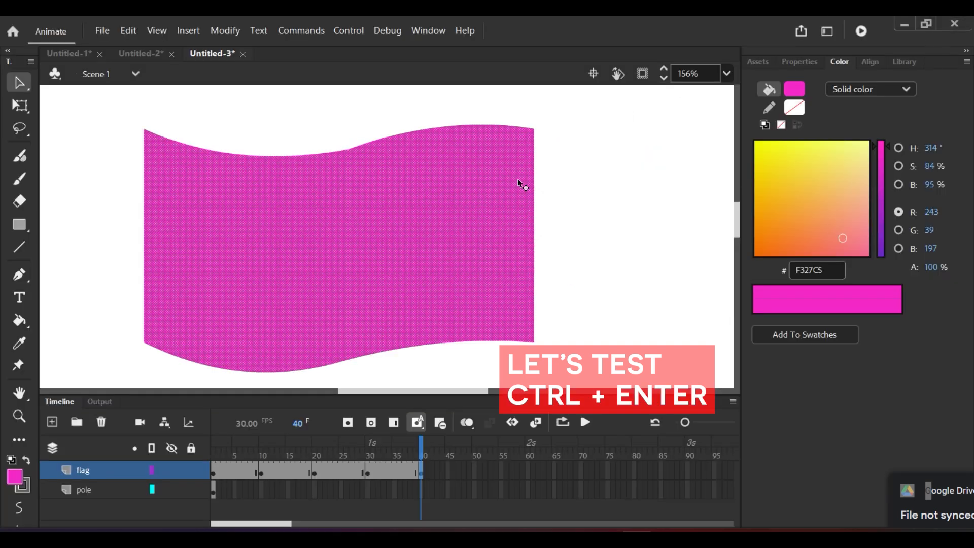
Step: At frame 10 of the flag layer, skew the flag's right edge downward with Free Transform, keeping its left edge fixed
click(267, 467)
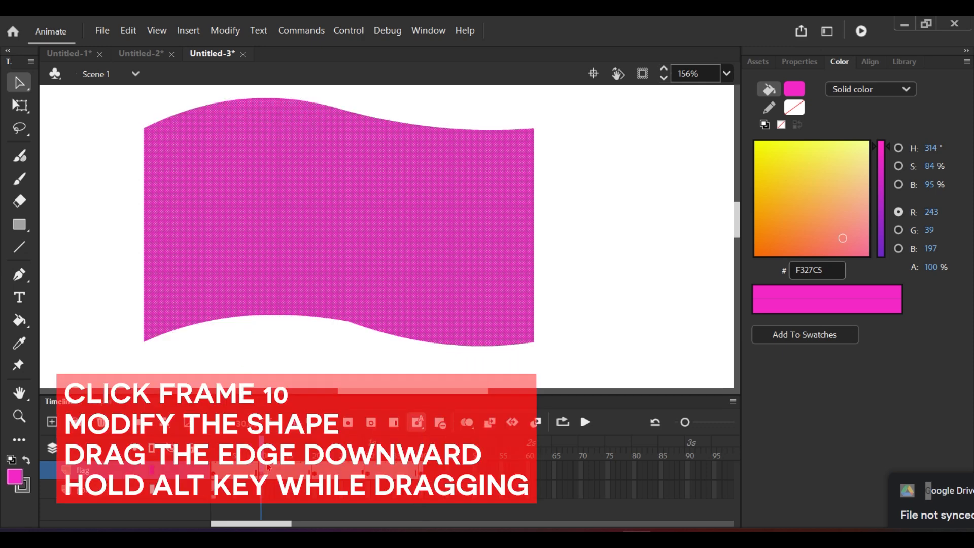
click(21, 105)
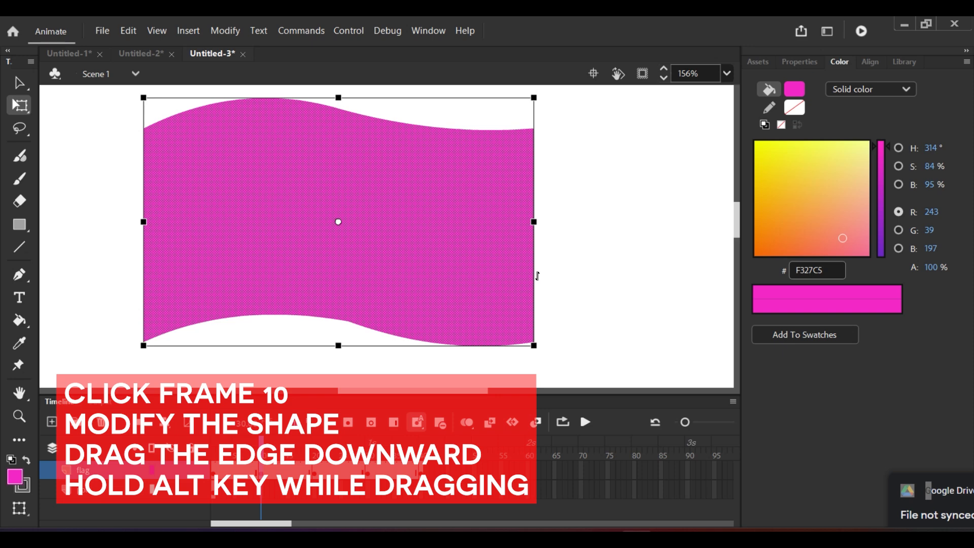
key(alt)
key(alt)
drag(537, 276, 536, 294)
key(ctrl+z)
drag(535, 253, 536, 291)
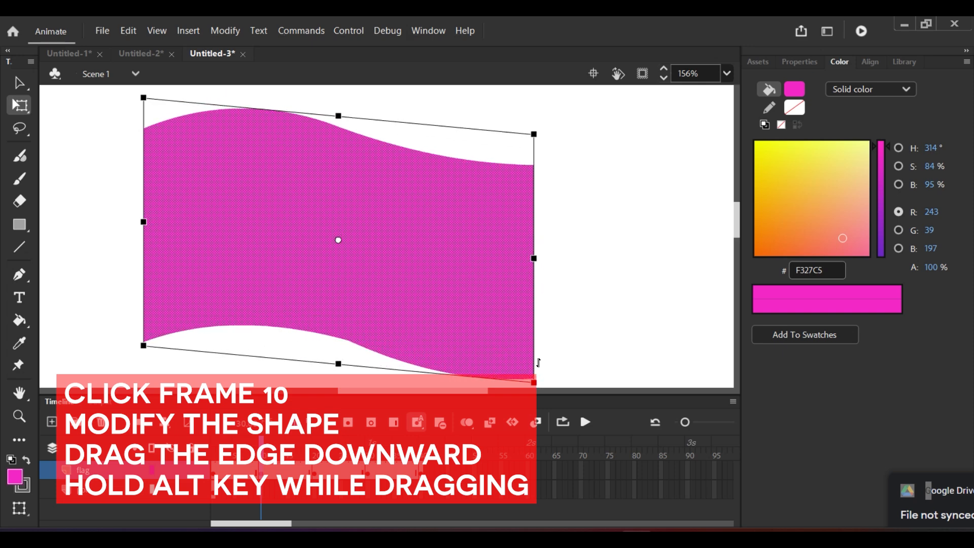
click(467, 423)
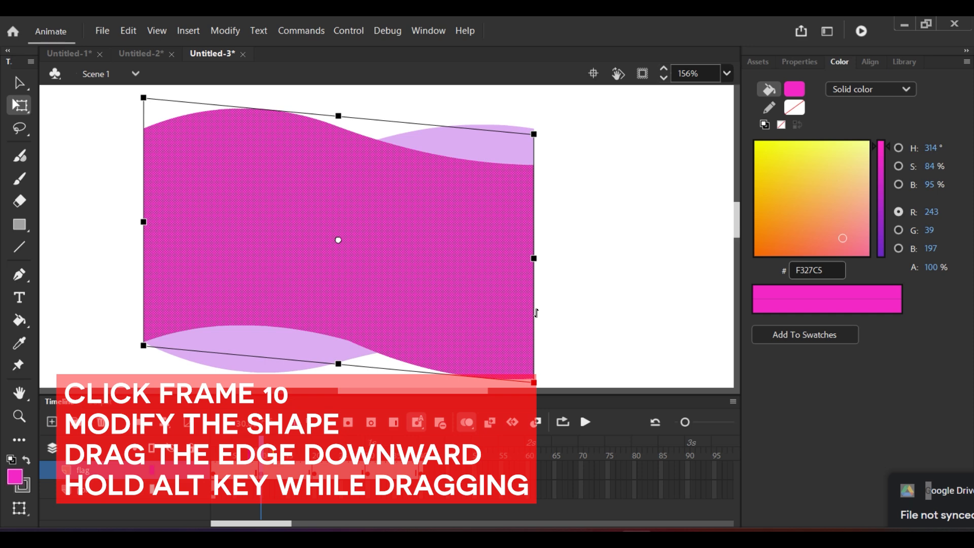
drag(536, 313, 536, 301)
click(467, 422)
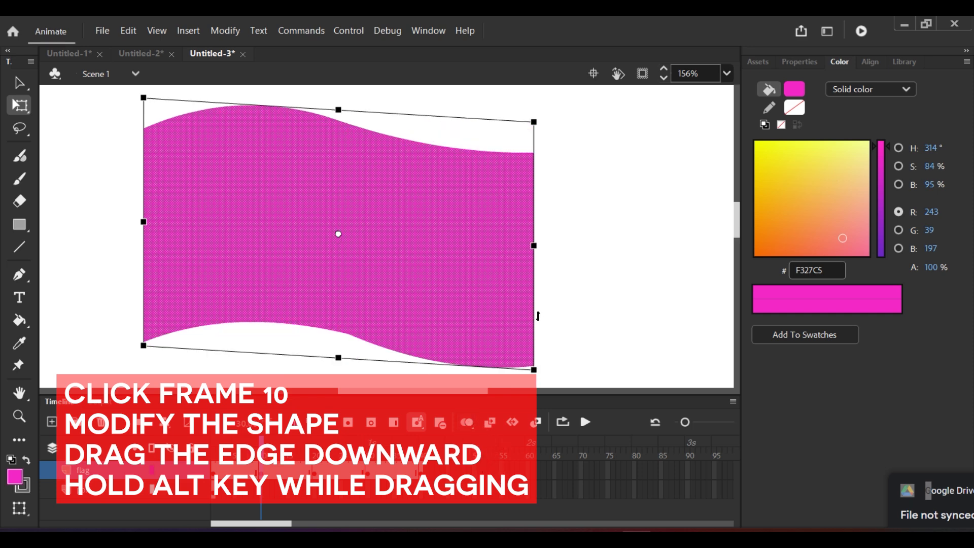
key(ctrl+z)
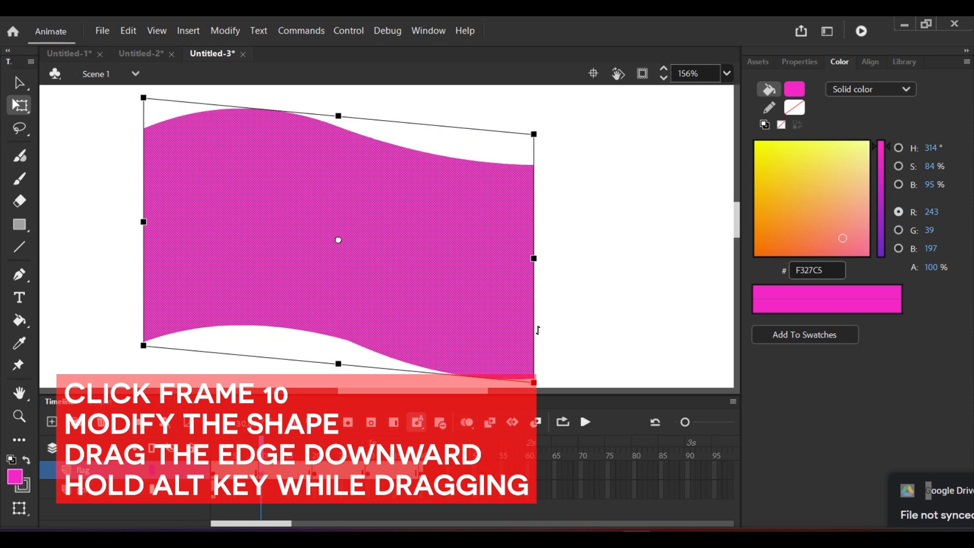
drag(539, 330, 541, 287)
key(ctrl+z)
Step: At frame 30 of the flag layer, skew the flag's right edge upward with its left edge fixed, and scrub back through the timeline
click(369, 475)
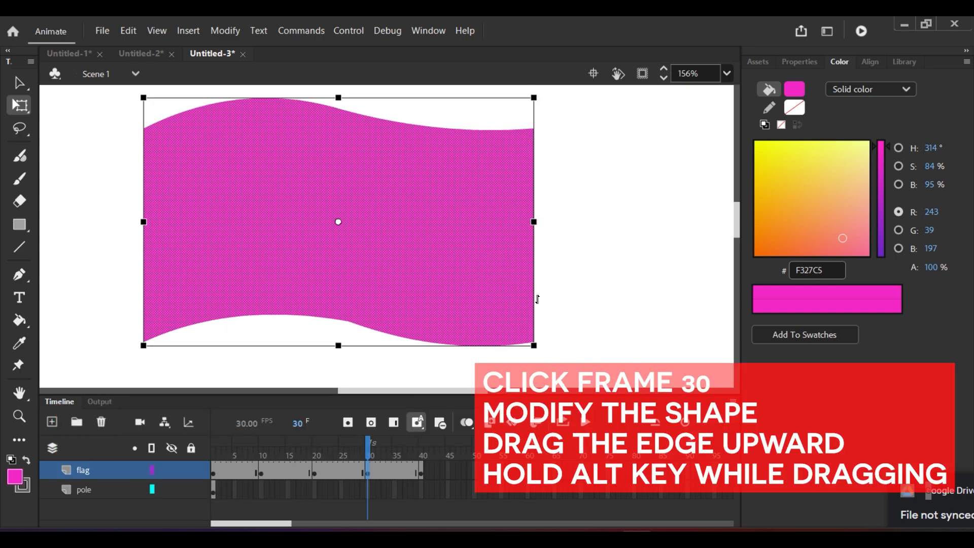
drag(537, 299, 538, 261)
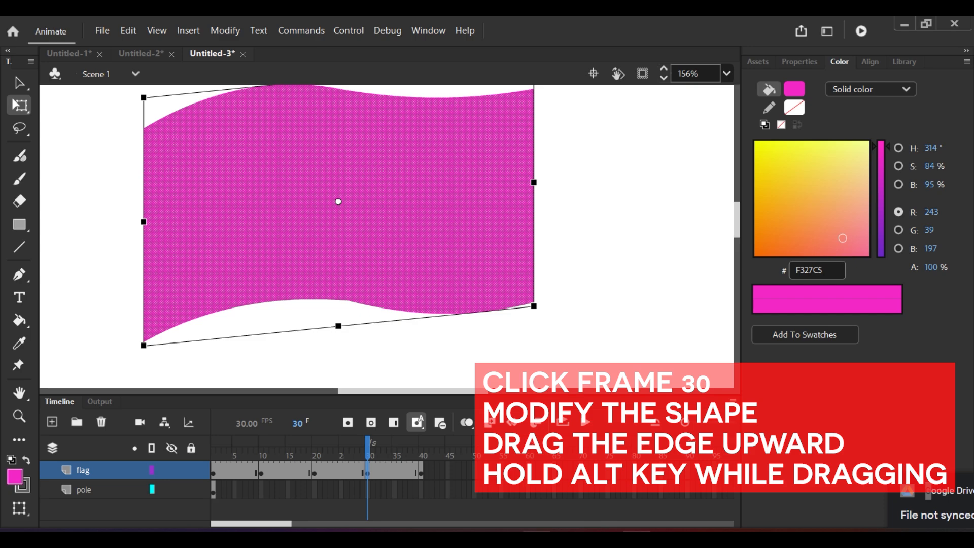
drag(398, 449, 249, 499)
Step: Create shape tweens on all four spans between the flag layer's keyframes, from frame 1 to frame 40
right_click(245, 470)
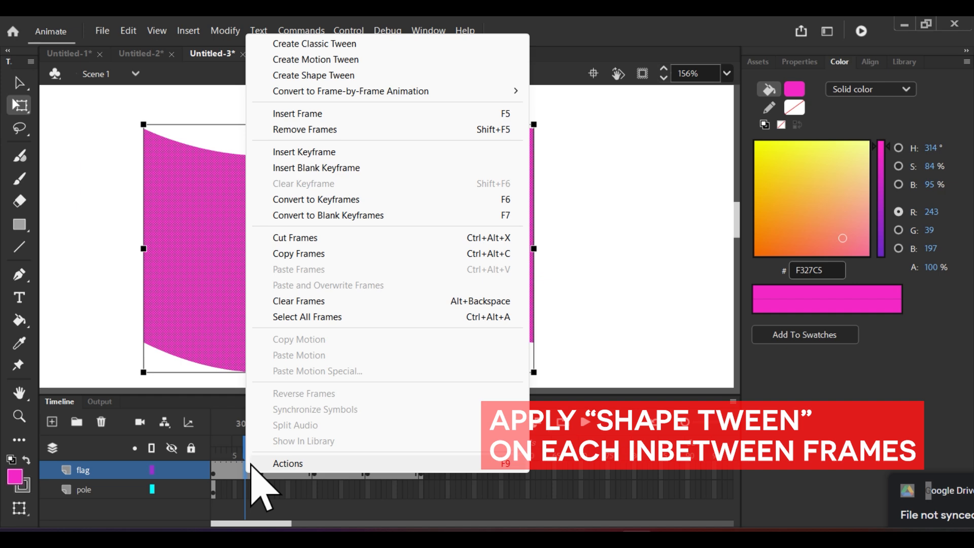
click(360, 77)
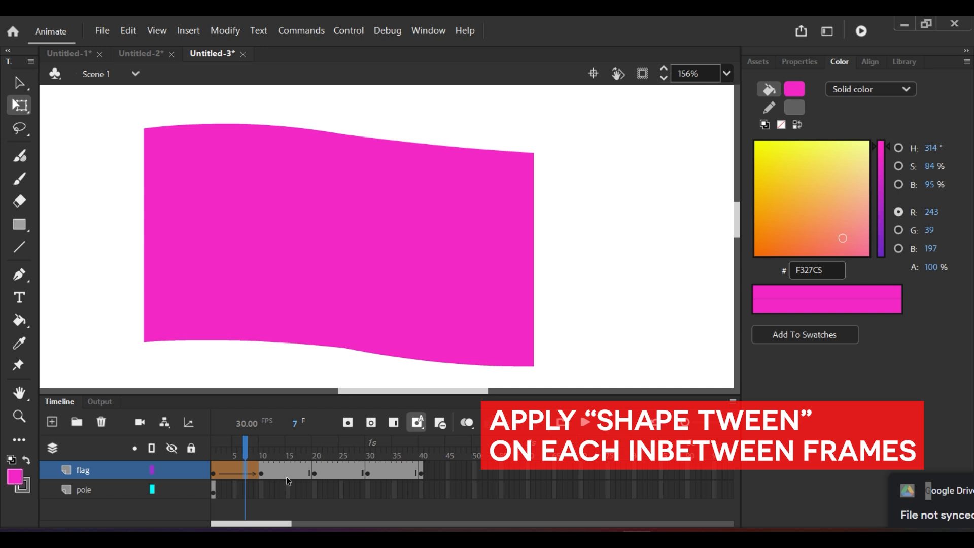
click(287, 476)
right_click(286, 477)
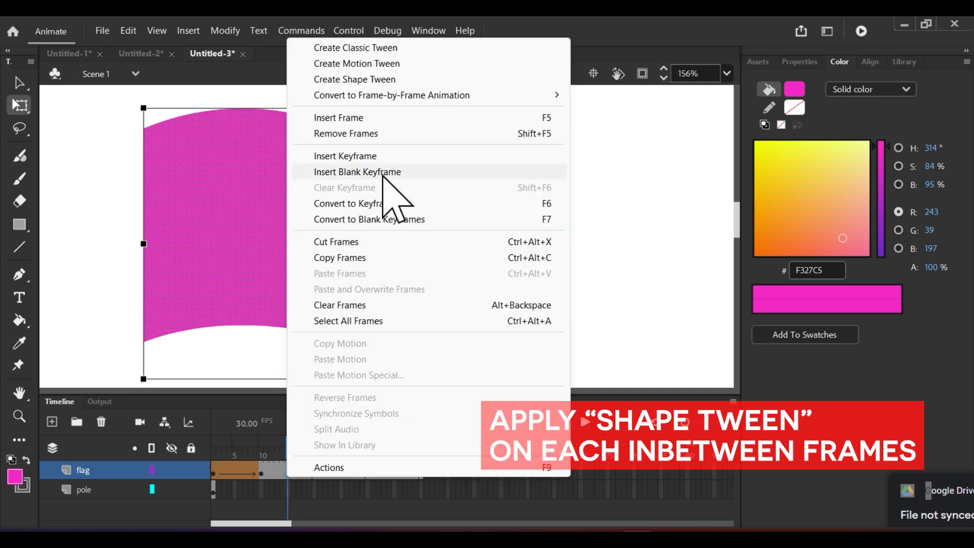
click(405, 79)
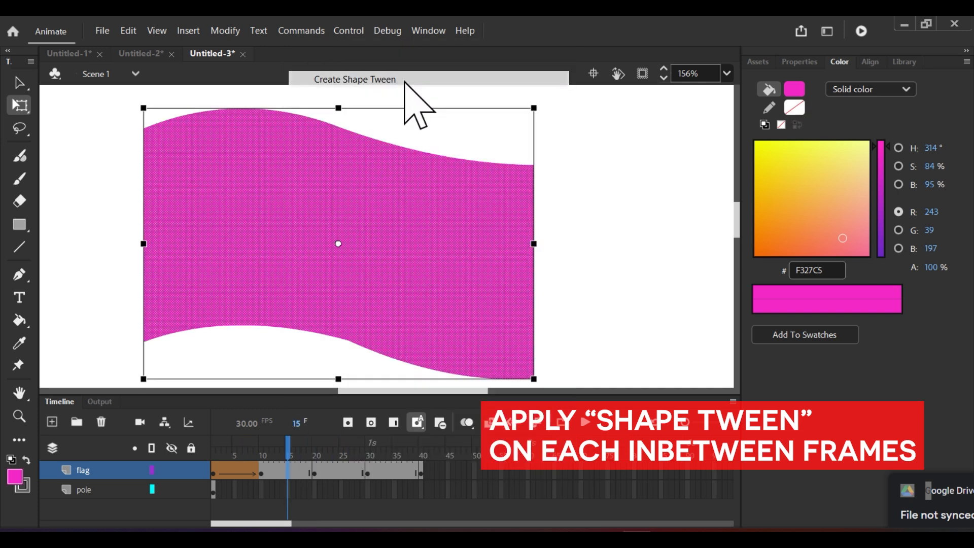
click(341, 474)
right_click(341, 474)
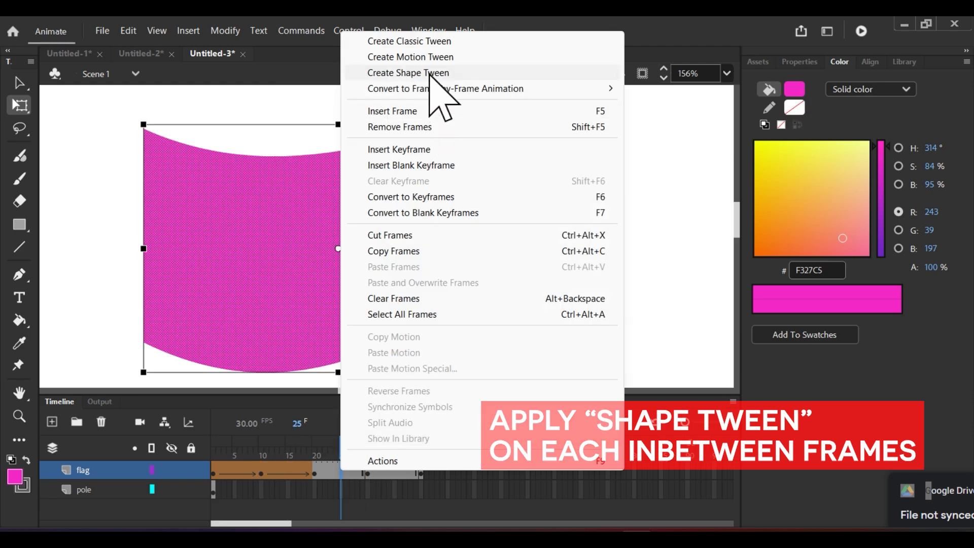
click(430, 74)
click(400, 472)
right_click(400, 472)
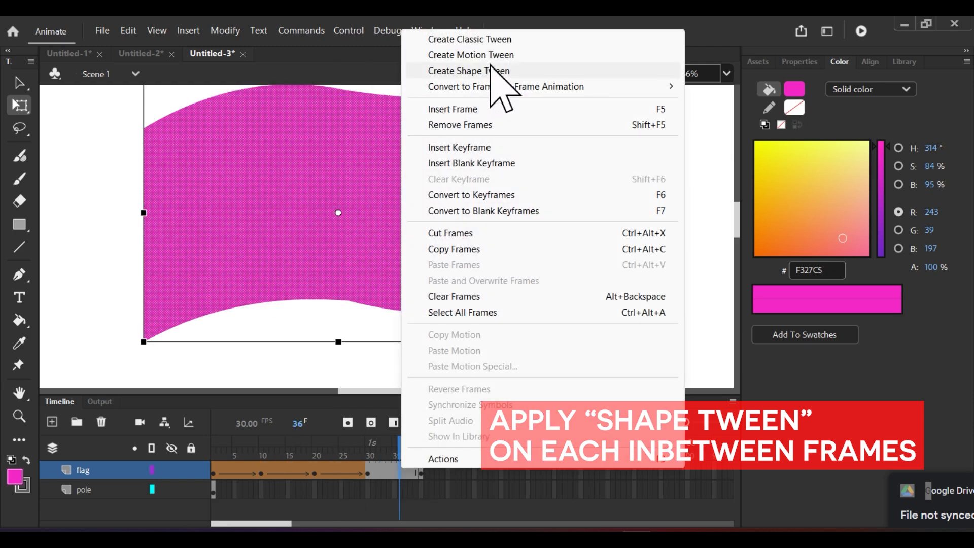
click(489, 72)
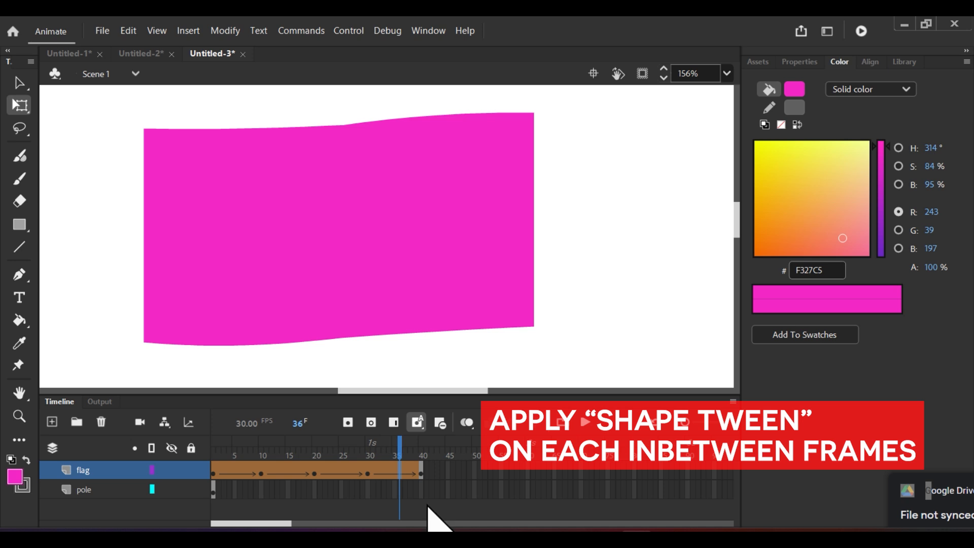
Step: Test the movie to review the shape-tweened flag waving, and close the preview window
key(ctrl+Return)
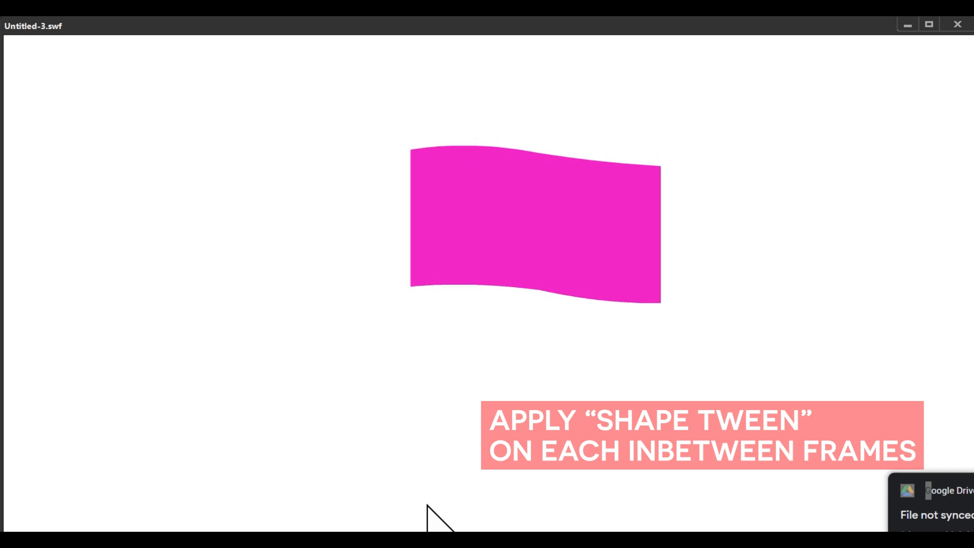
click(960, 28)
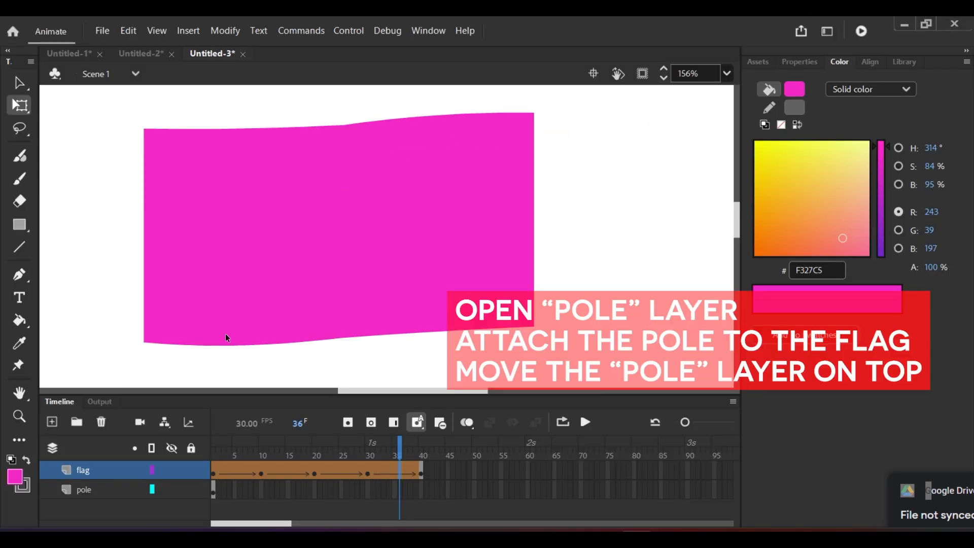
Step: At frame 1, move the pole against the flag's left edge and place the pole layer above the flag layer
click(421, 491)
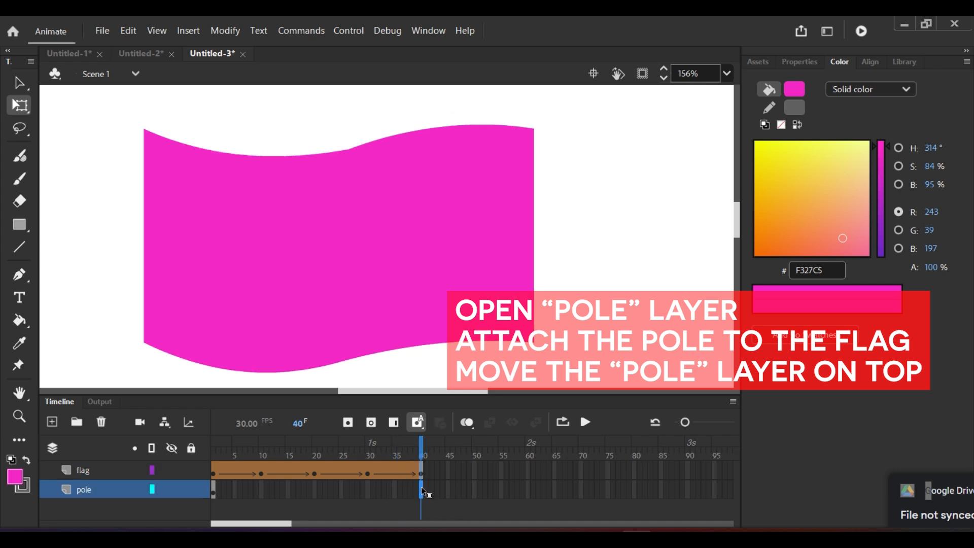
click(214, 493)
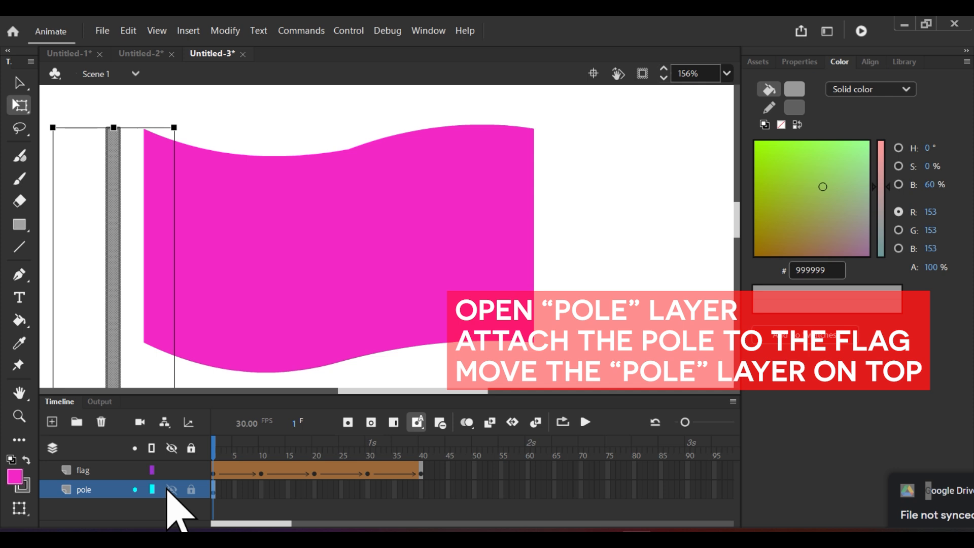
scroll(108, 358, down, 3)
scroll(108, 357, down, 2)
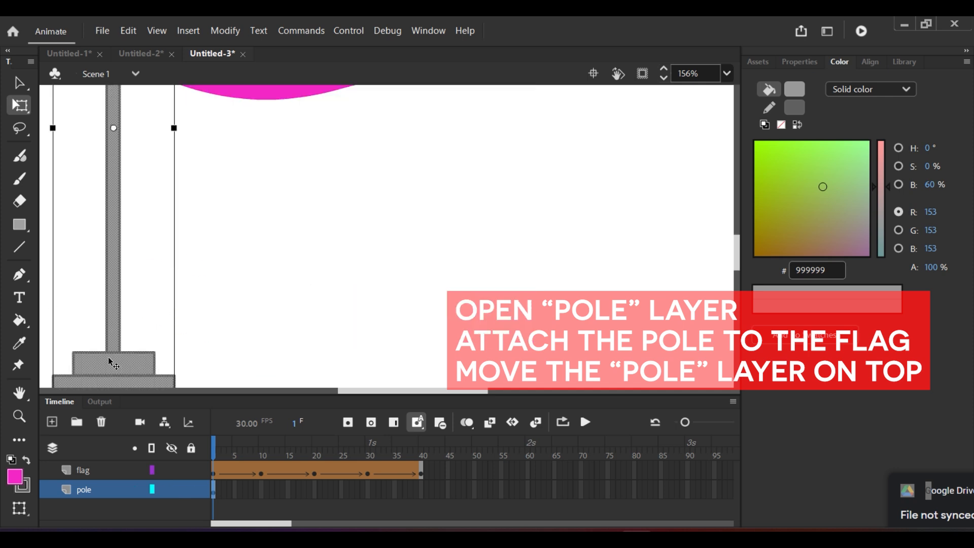
scroll(108, 357, up, 5)
drag(112, 321, 135, 323)
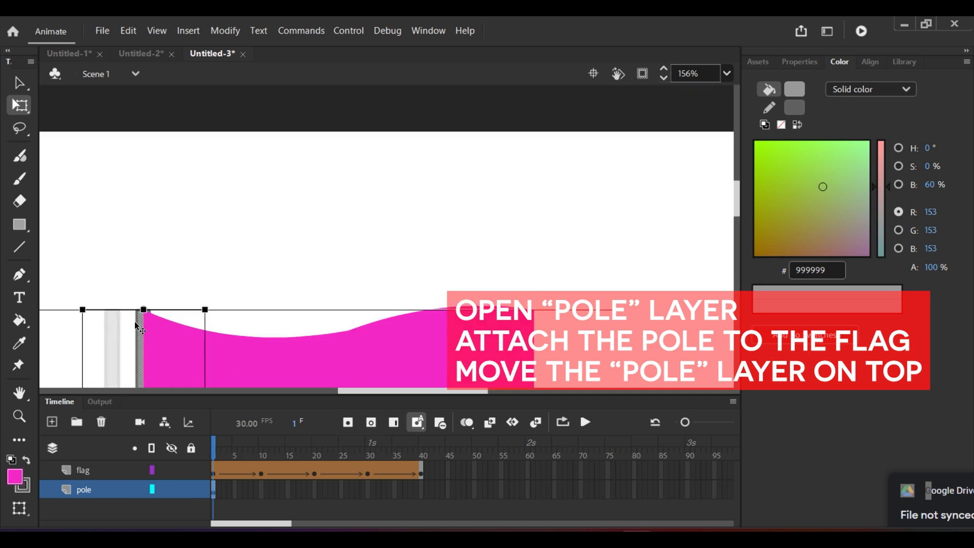
scroll(179, 365, down, 8)
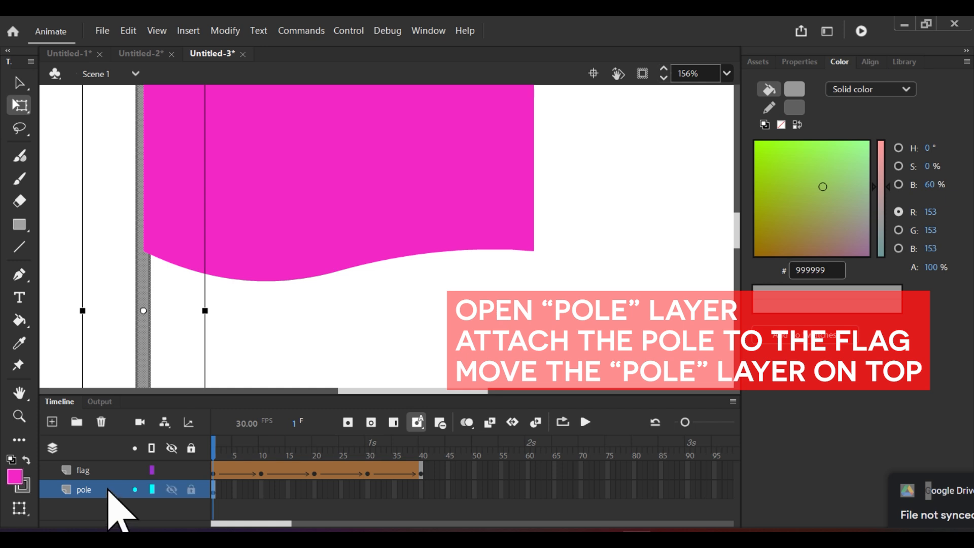
drag(109, 491, 114, 463)
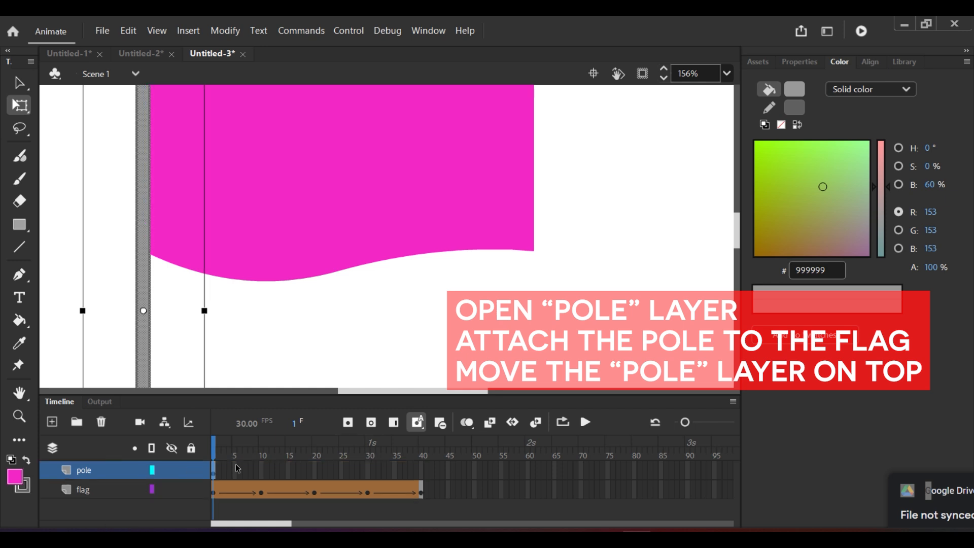
Step: Insert a keyframe at frame 40 of the pole layer and test the movie with the pole and flag together
click(421, 476)
click(348, 423)
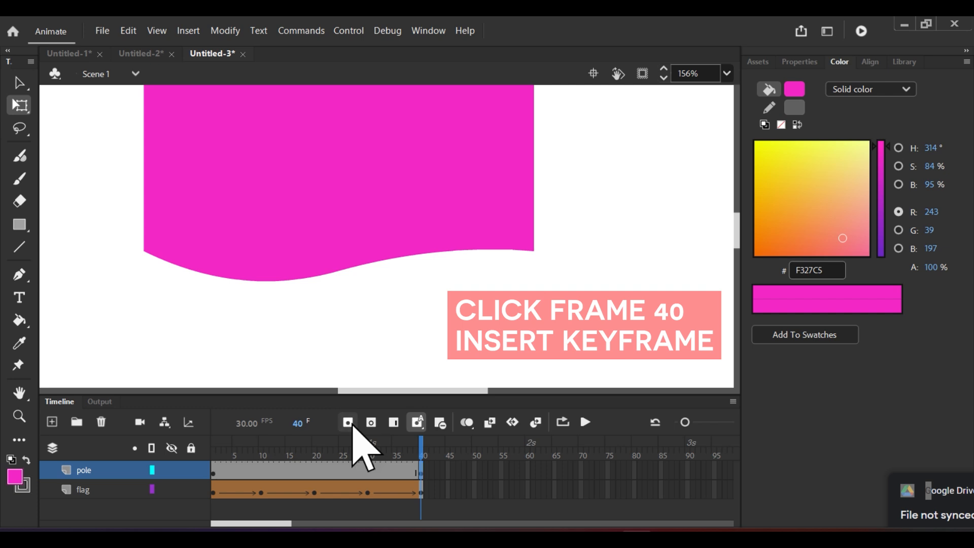
scroll(334, 299, down, 5)
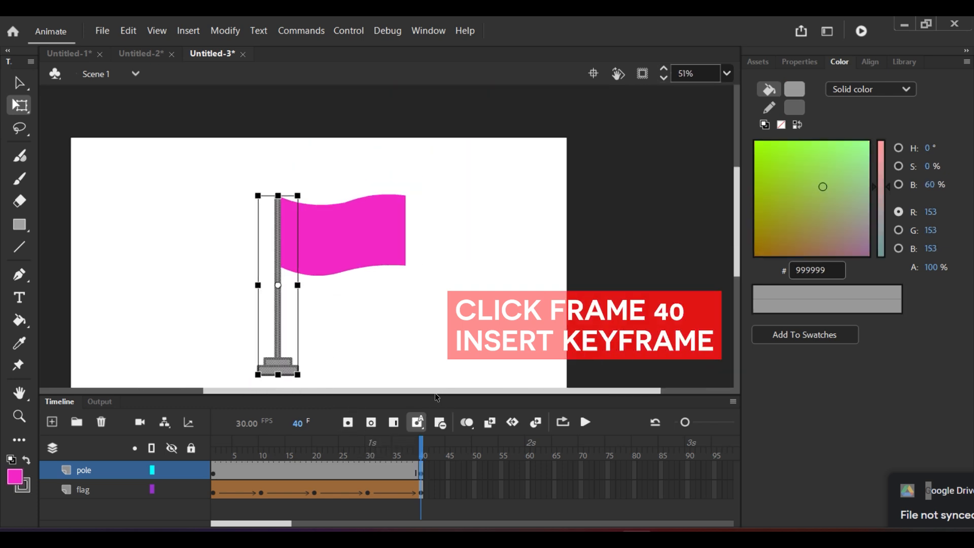
key(ctrl+Return)
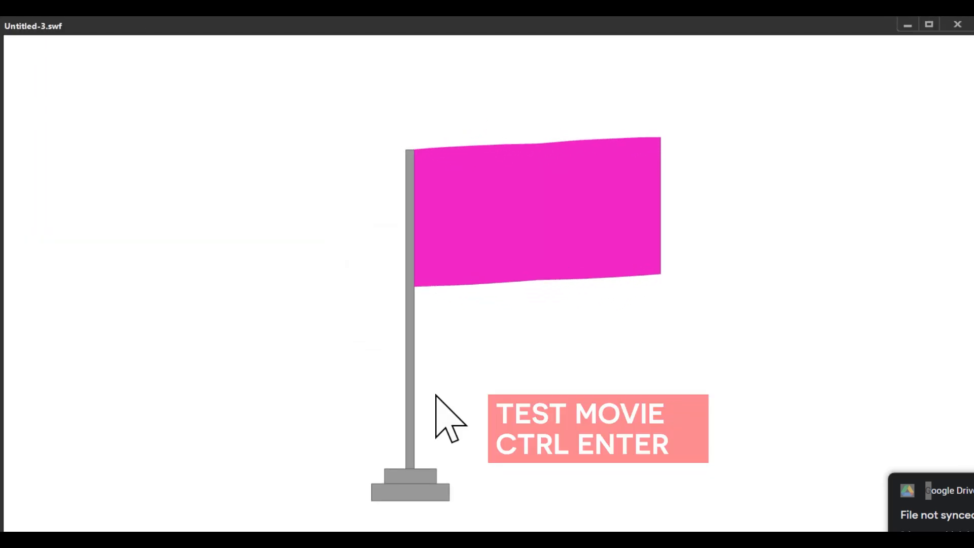